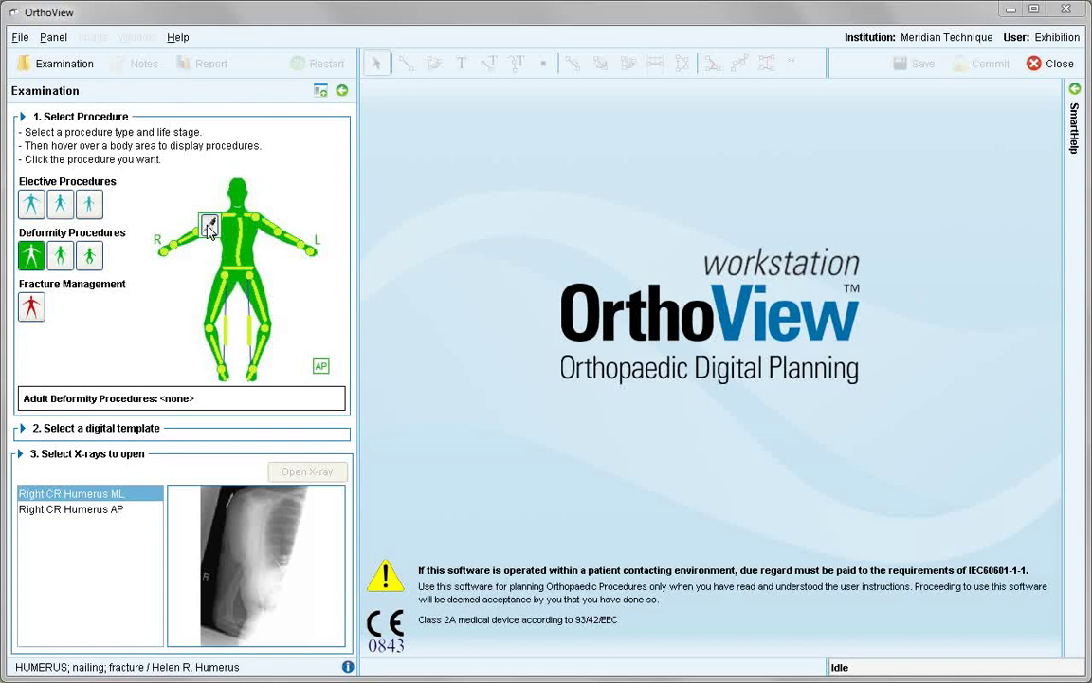
# Start a right humerus deformity correction plan and open the Right CR Humerus ML and AP X-rays
pyautogui.click(210, 230)
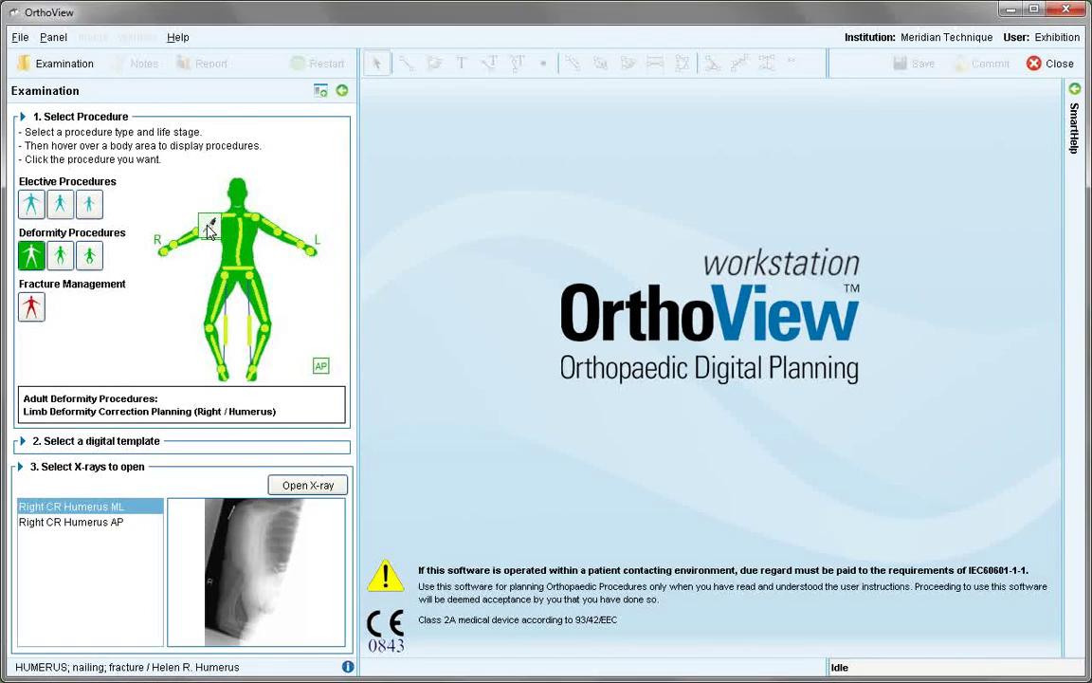
pyautogui.keyDown('ctrl'); pyautogui.click(102, 523); pyautogui.keyUp('ctrl')
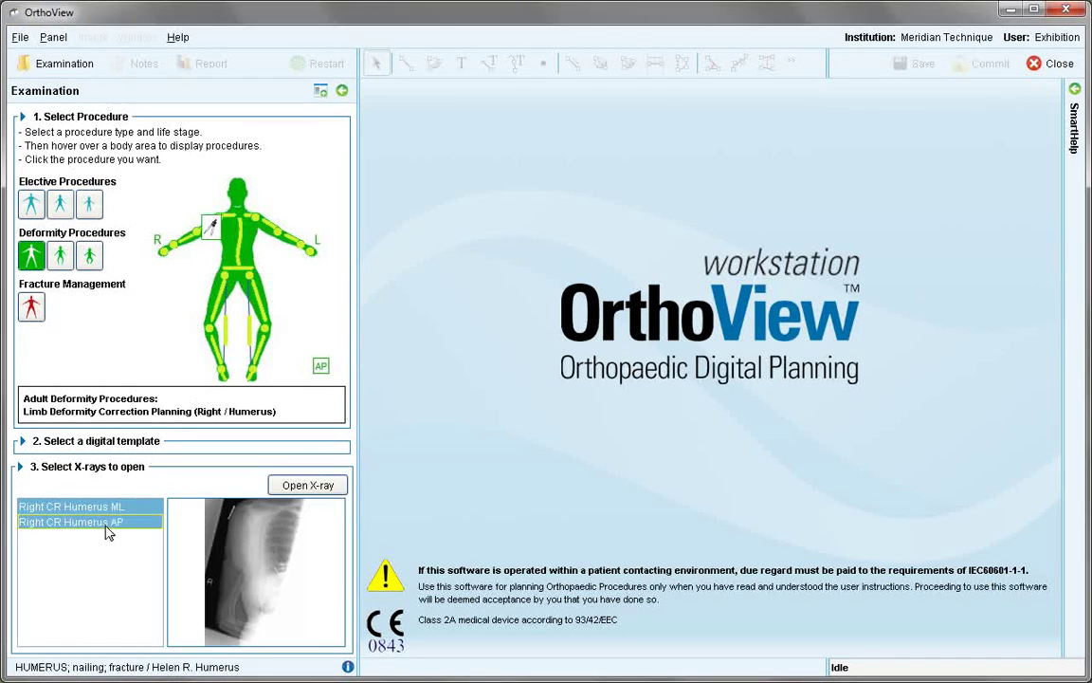
pyautogui.click(301, 486)
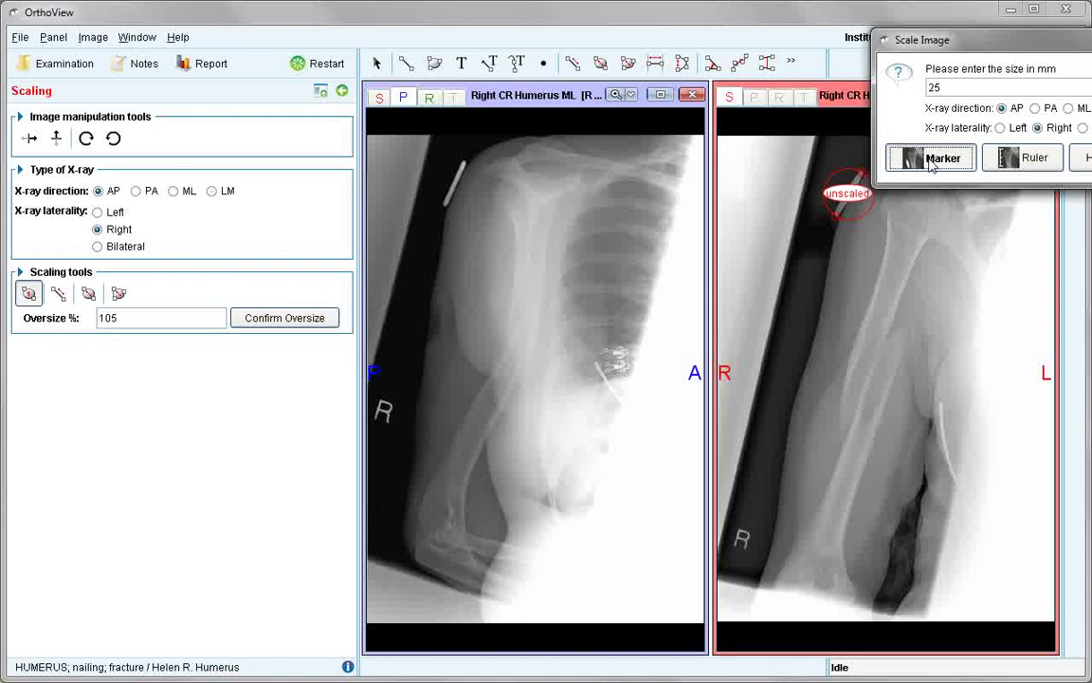
# Scale the AP/Right humerus X-ray with a 25 mm marker
pyautogui.click(931, 159)
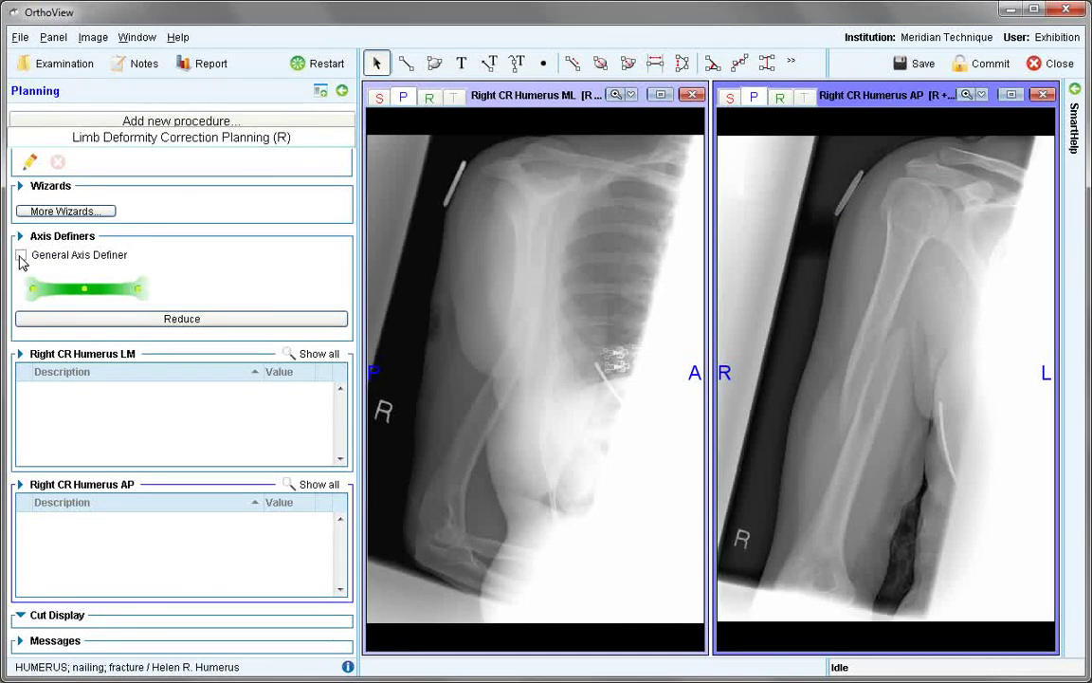
# Enable the General Axis Definer and place a proximal axis on the ML X-ray
pyautogui.moveTo(28, 291)
pyautogui.click(21, 256)
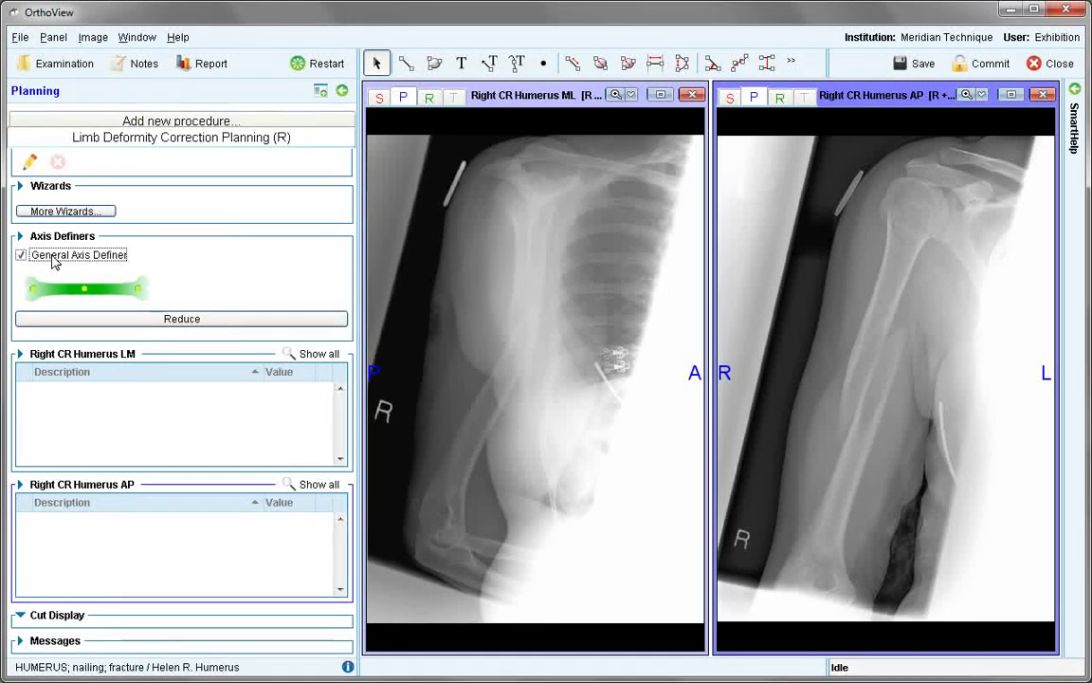
pyautogui.click(512, 104)
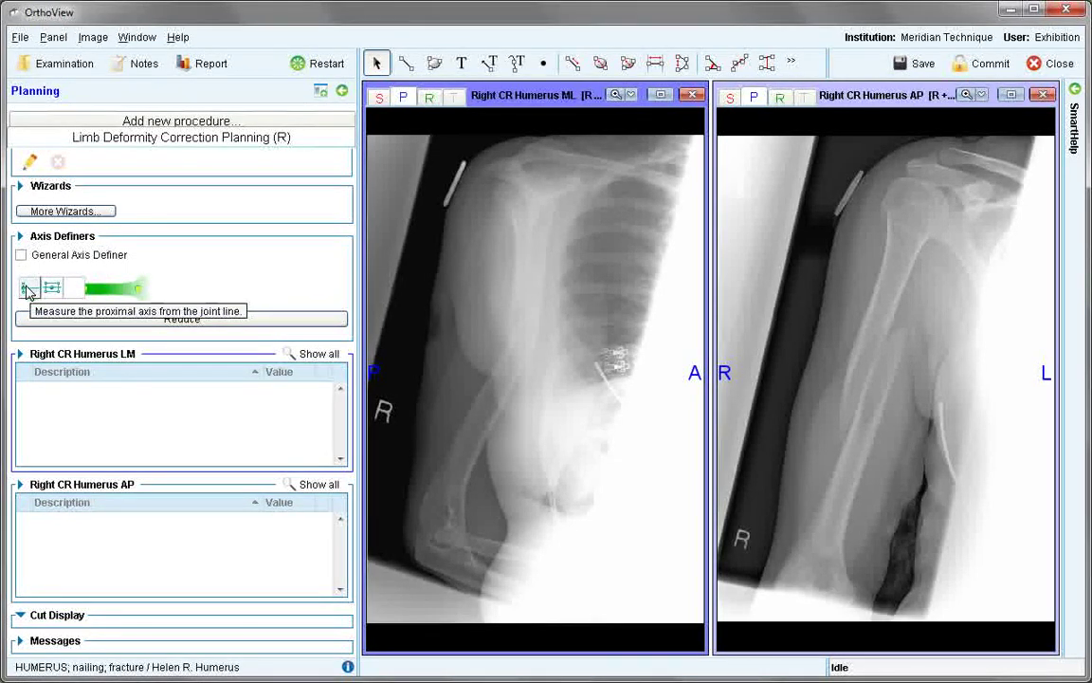
pyautogui.moveTo(147, 293)
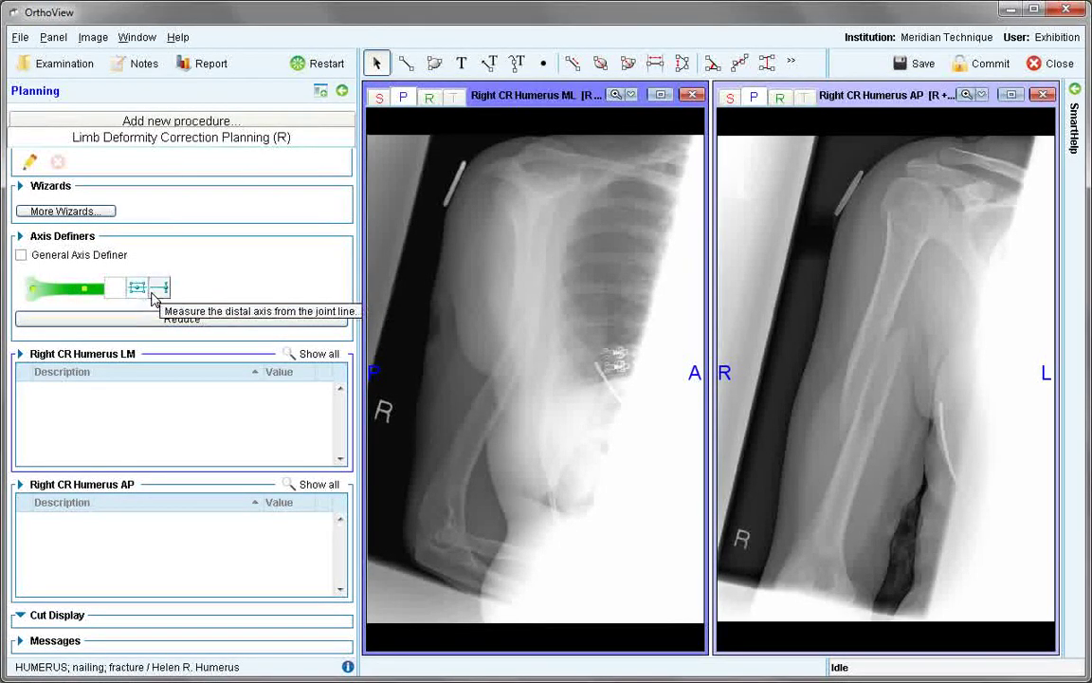
pyautogui.click(30, 288)
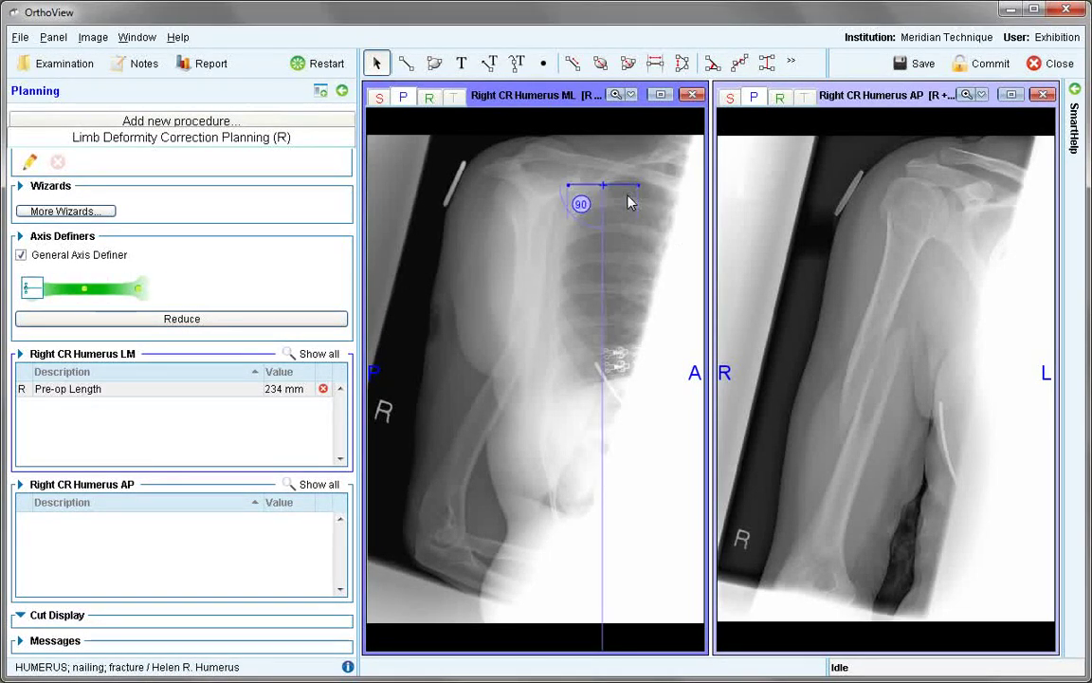
# Align the proximal axis with the humeral head and add the distal diaphysis axis box
pyautogui.moveTo(602, 183); pyautogui.dragTo(550, 179)
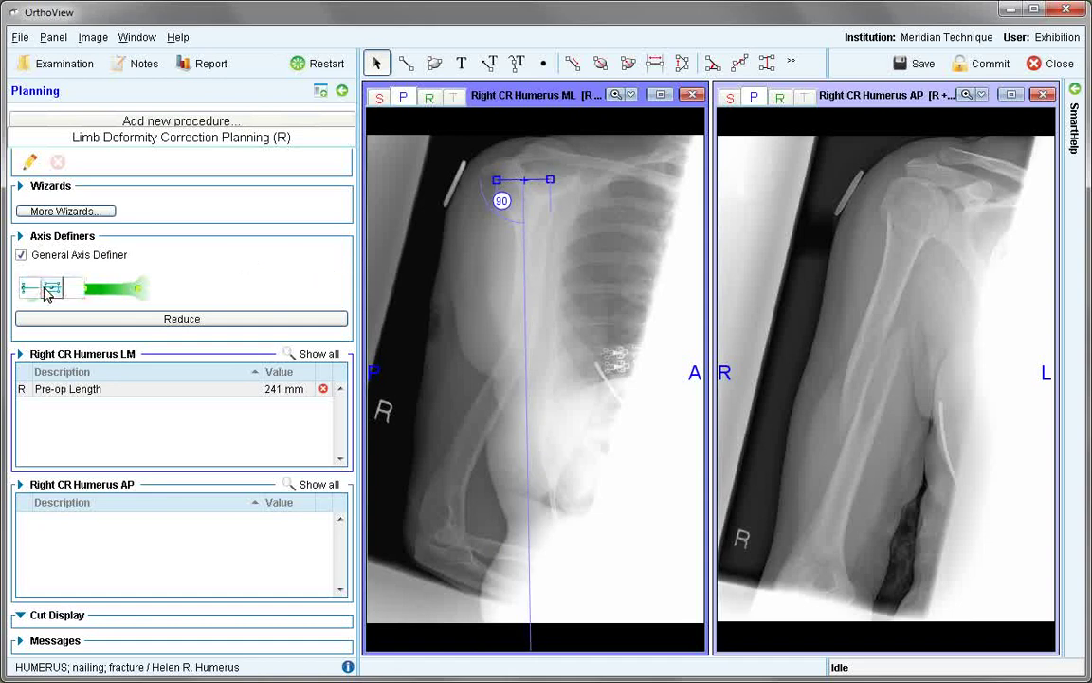
pyautogui.moveTo(113, 296)
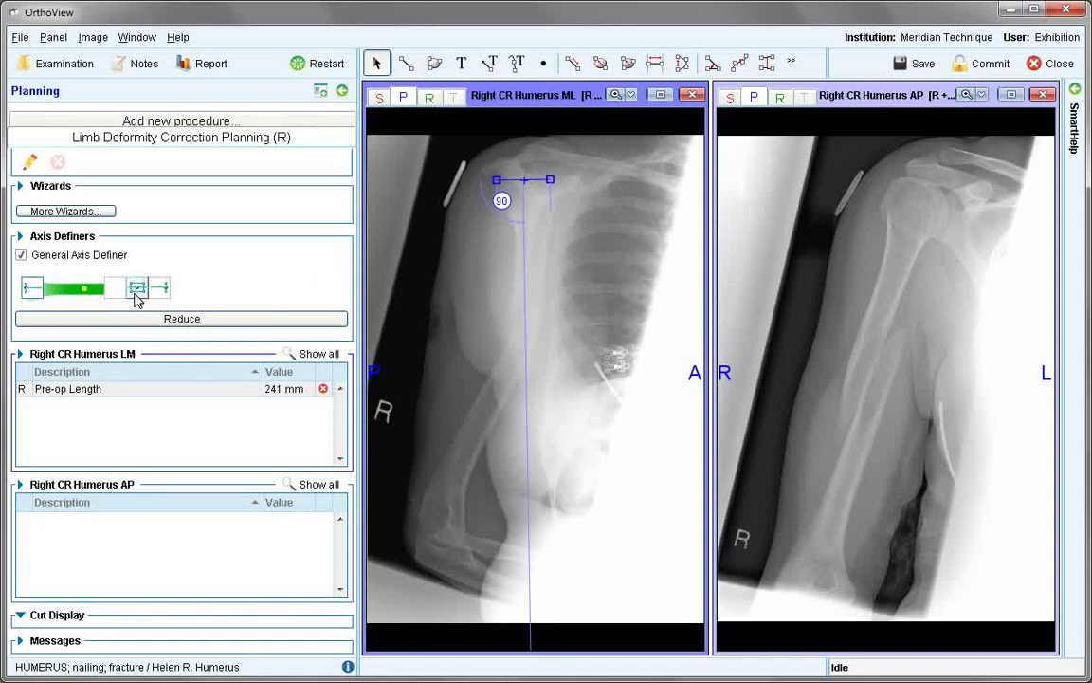
pyautogui.click(138, 288)
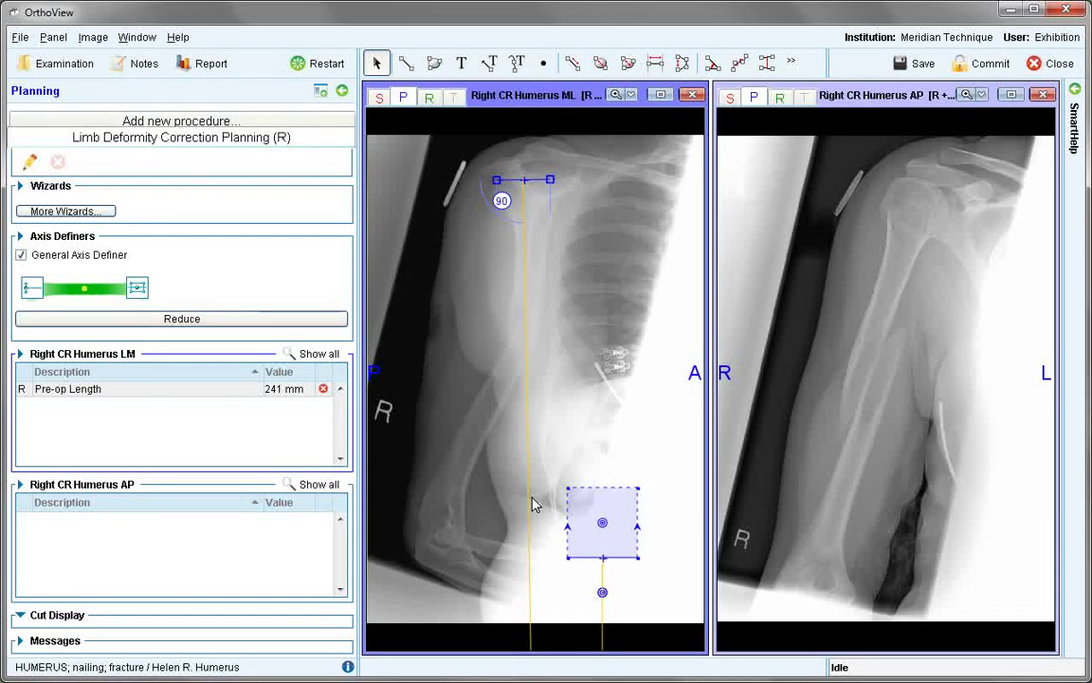
# Fit the distal axis box along the lower humeral shaft, giving a 206 mm pre-op length
pyautogui.moveTo(594, 512); pyautogui.dragTo(487, 438)
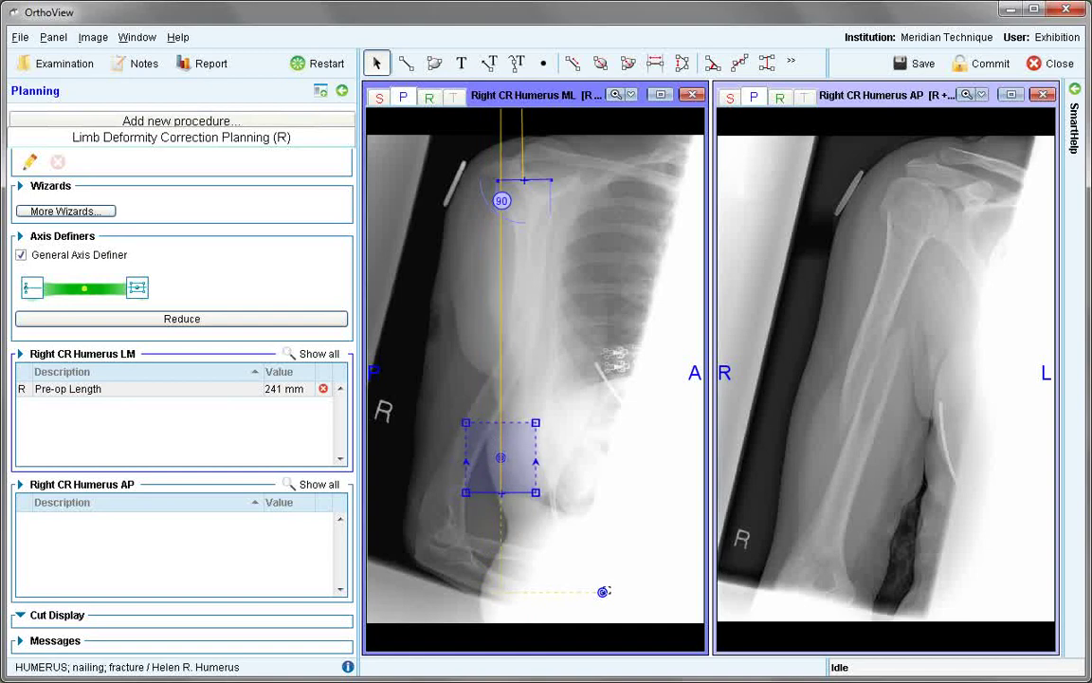
pyautogui.moveTo(602, 592); pyautogui.dragTo(439, 529)
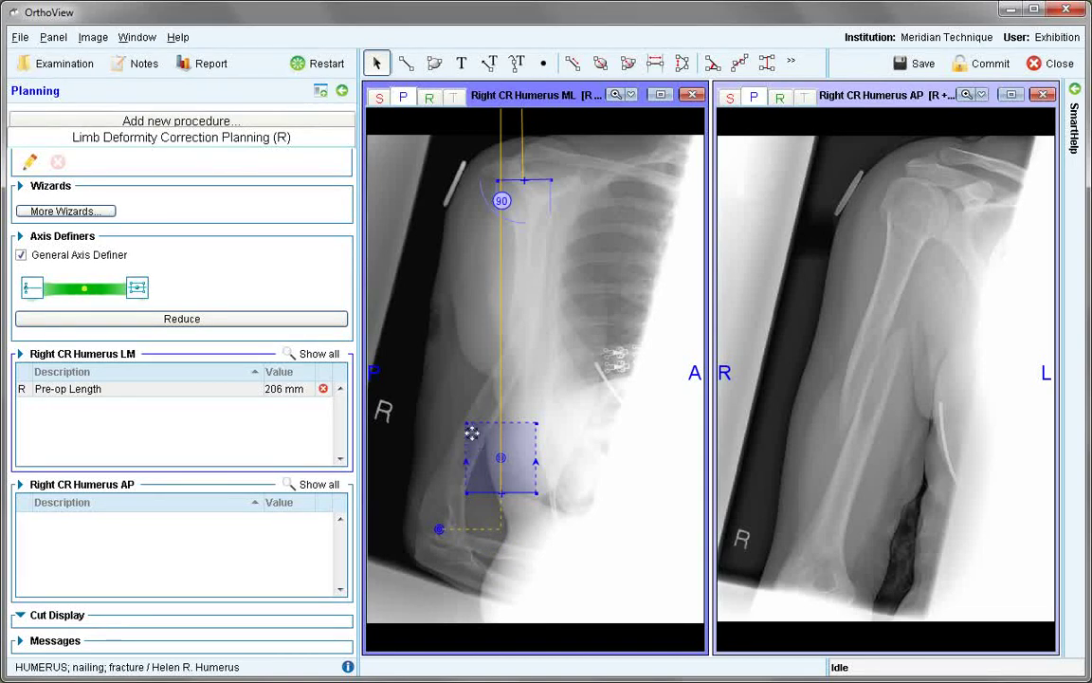
pyautogui.moveTo(468, 425); pyautogui.dragTo(469, 408)
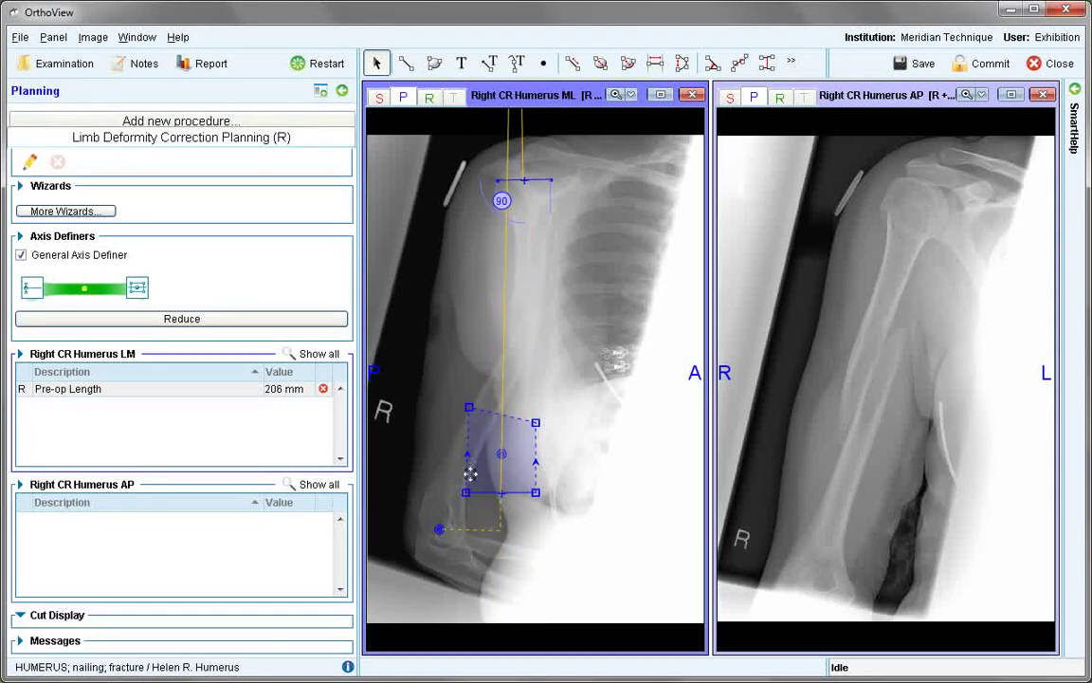
pyautogui.moveTo(465, 492); pyautogui.dragTo(444, 460)
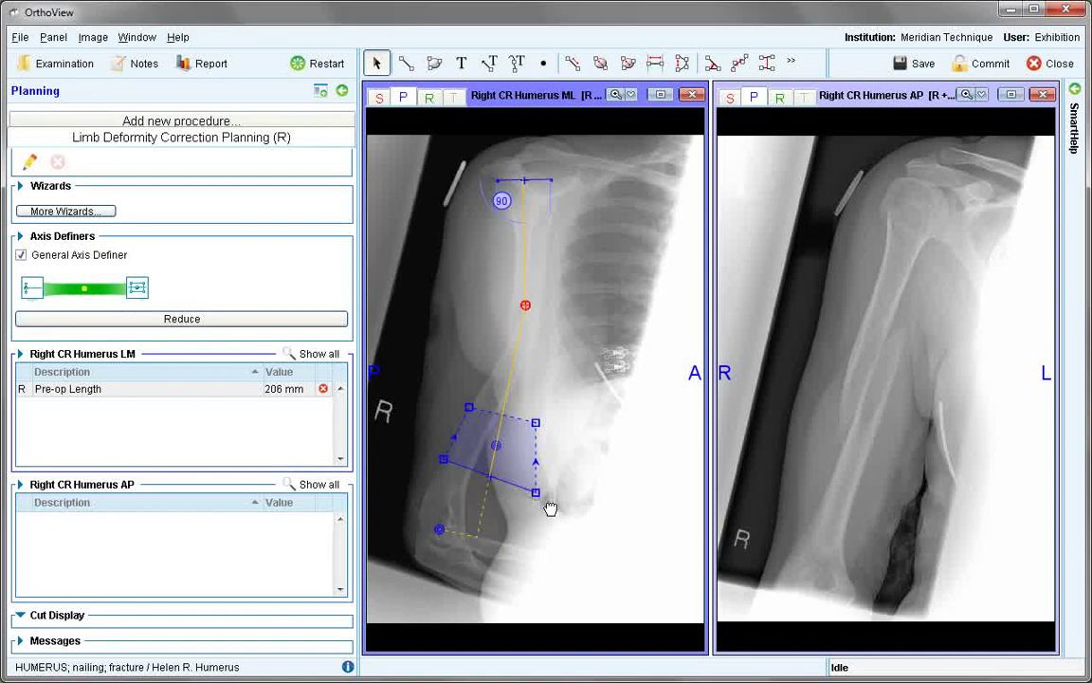
pyautogui.moveTo(539, 492); pyautogui.dragTo(473, 472)
pyautogui.moveTo(535, 422); pyautogui.dragTo(499, 412)
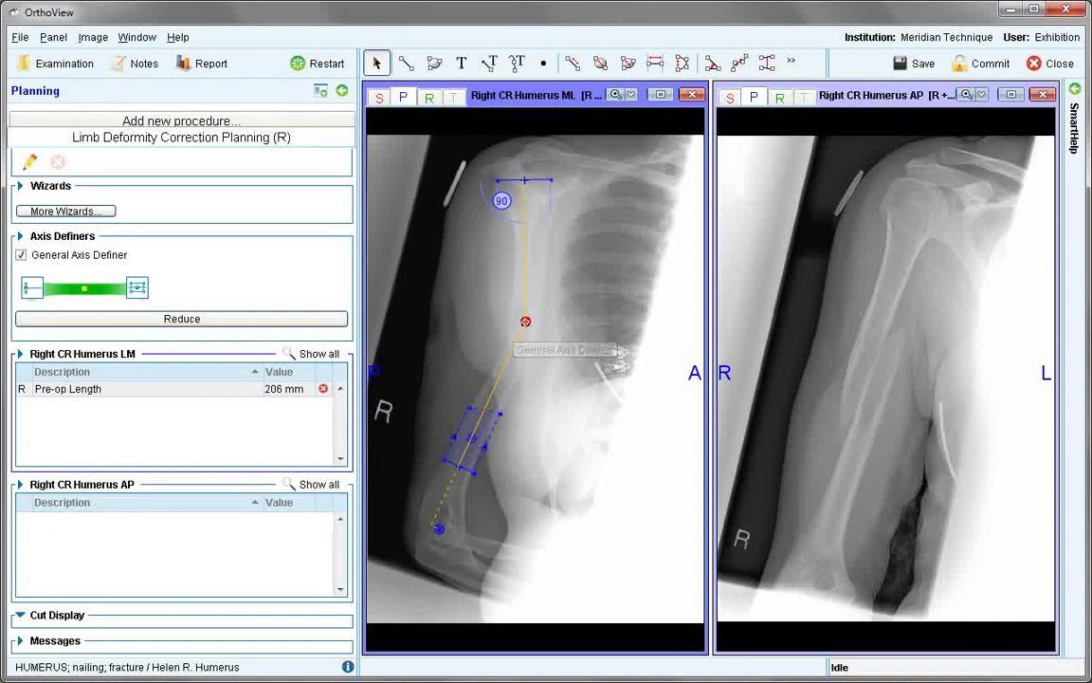
# Create open cut C1 at the deformity apex (26° procurvatum) and maximise the ML view
pyautogui.rightClick(525, 321)
pyautogui.moveTo(560, 337)
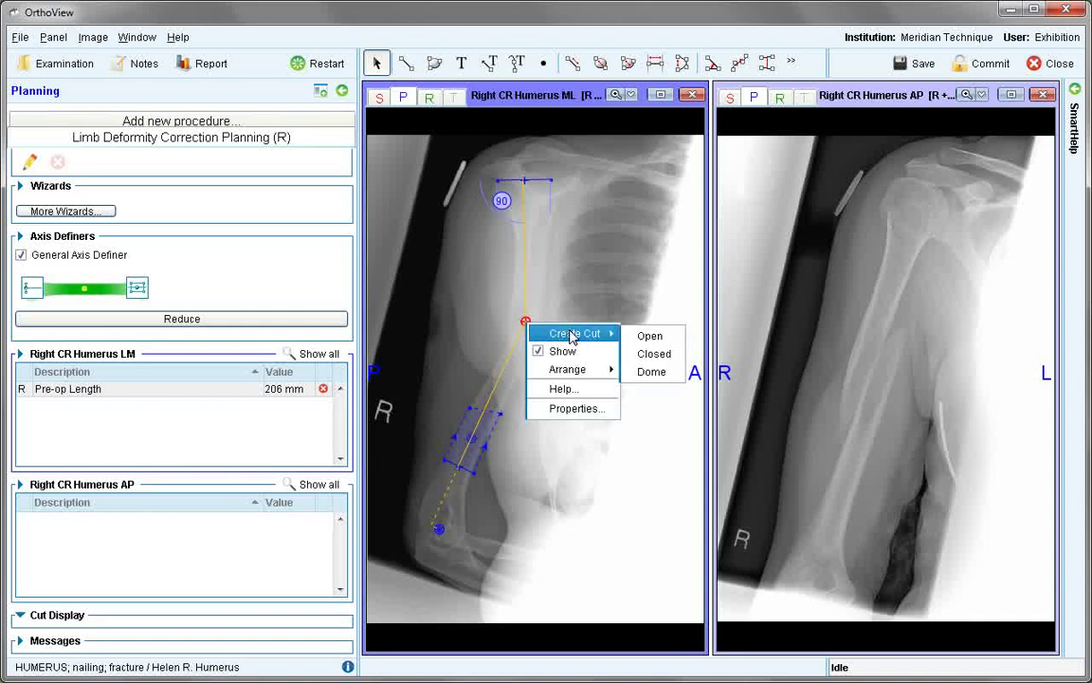
pyautogui.click(648, 336)
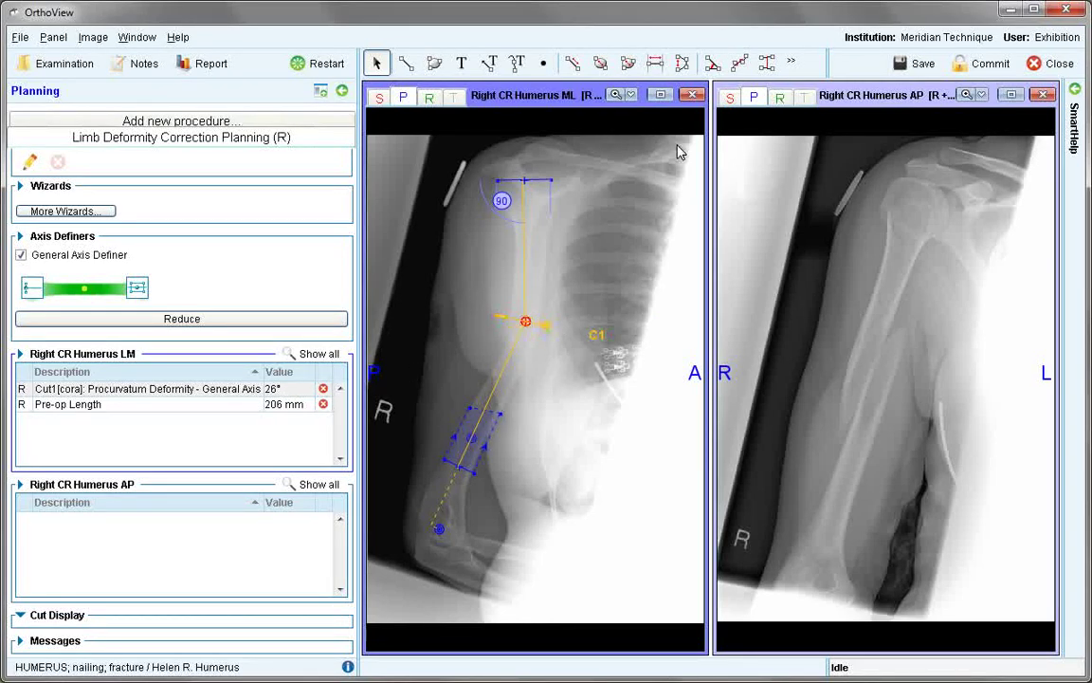
pyautogui.click(660, 95)
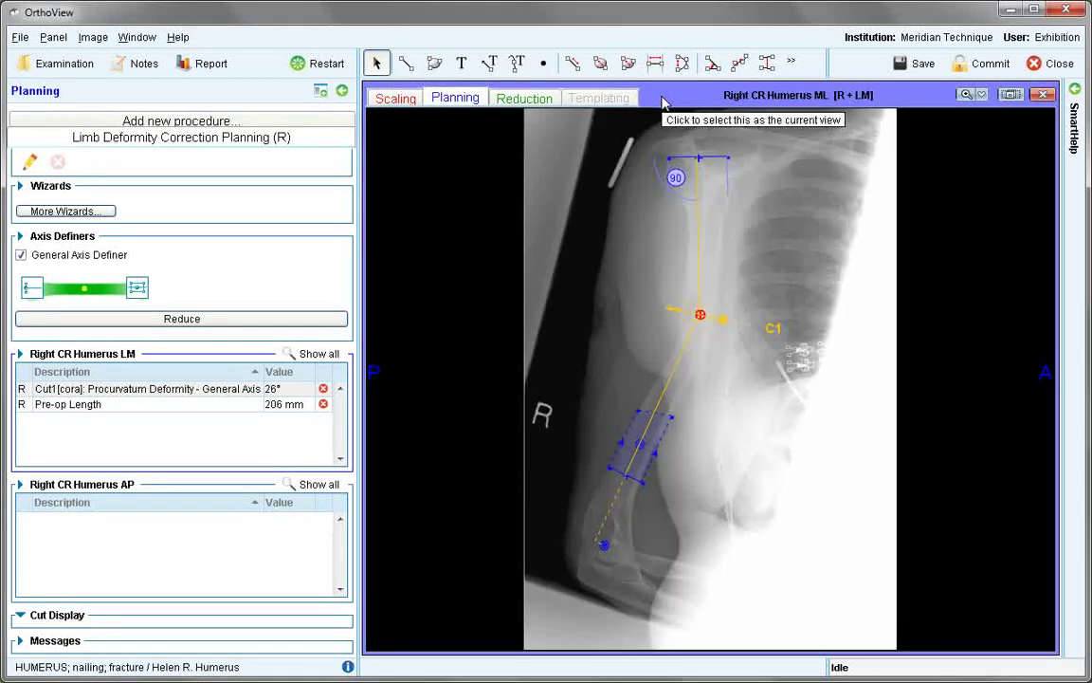
# Zoom in and out on the ML cut, then maximise the AP humerus X-ray
pyautogui.click(966, 95)
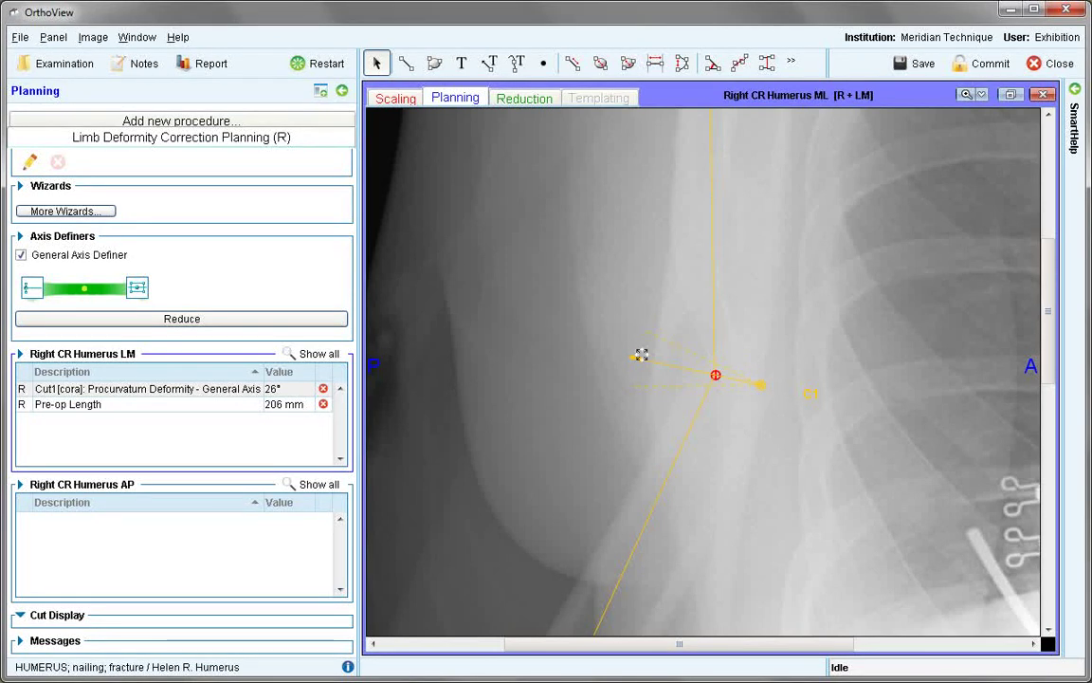
pyautogui.click(1011, 95)
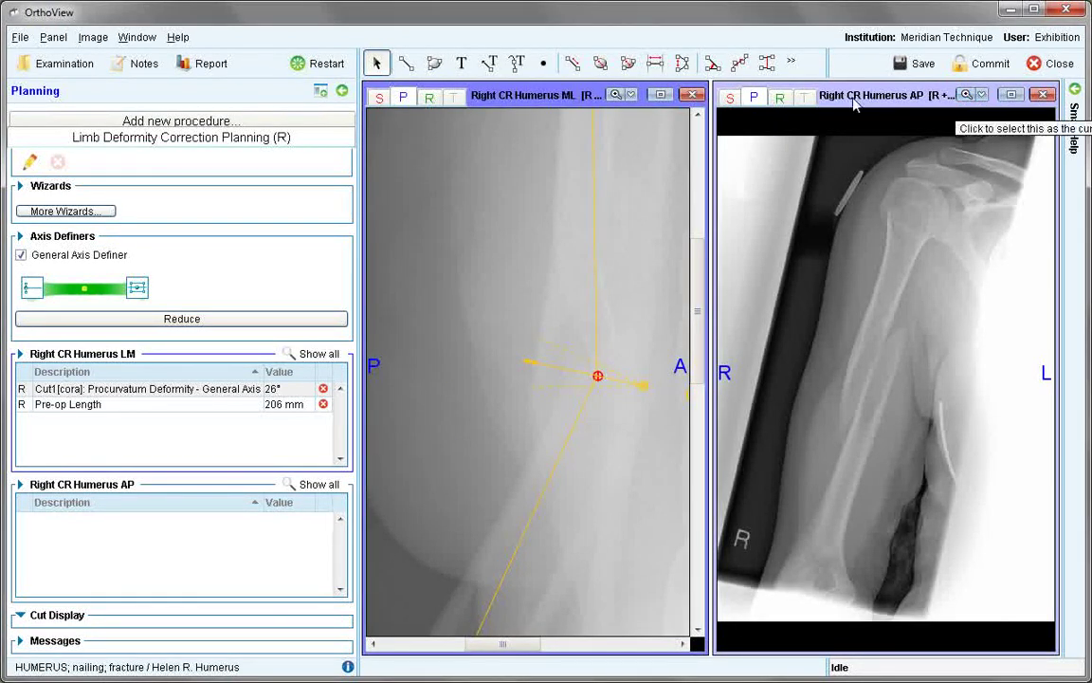
pyautogui.click(616, 95)
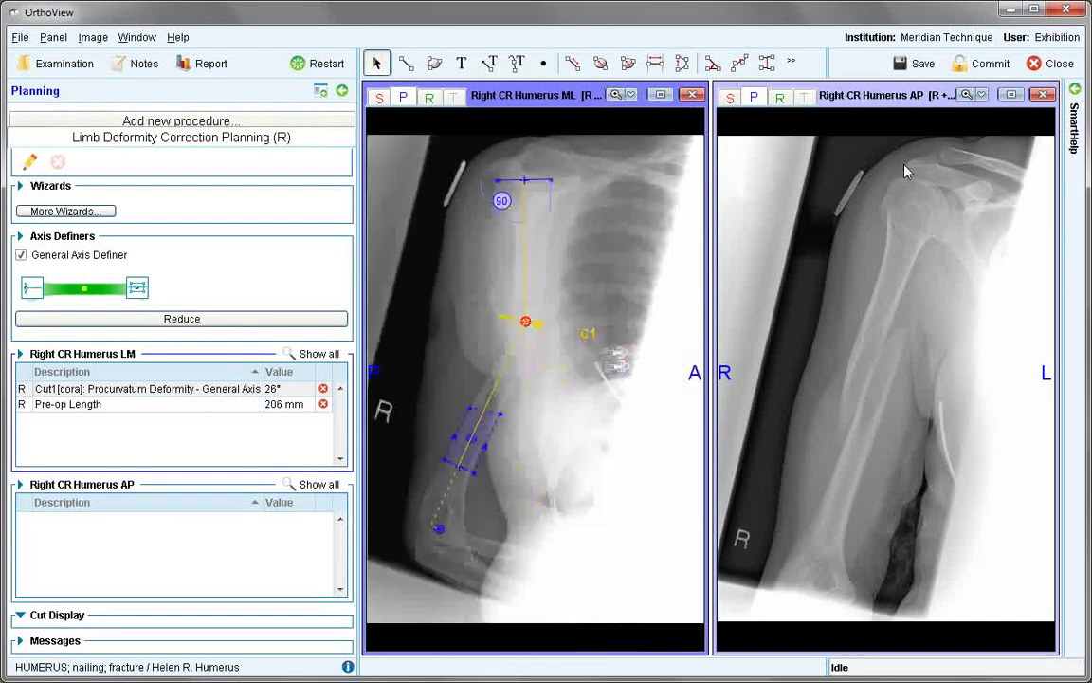
pyautogui.click(1012, 95)
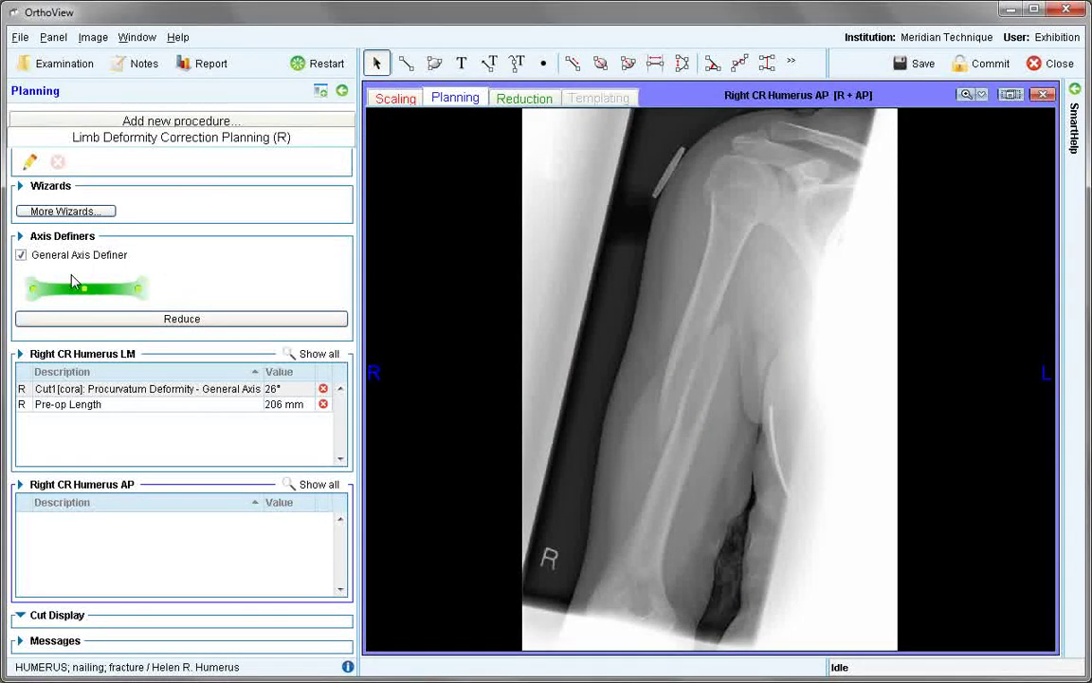
# Place a proximal axis on the AP X-ray and tilt it to match the humeral head
pyautogui.moveTo(38, 288)
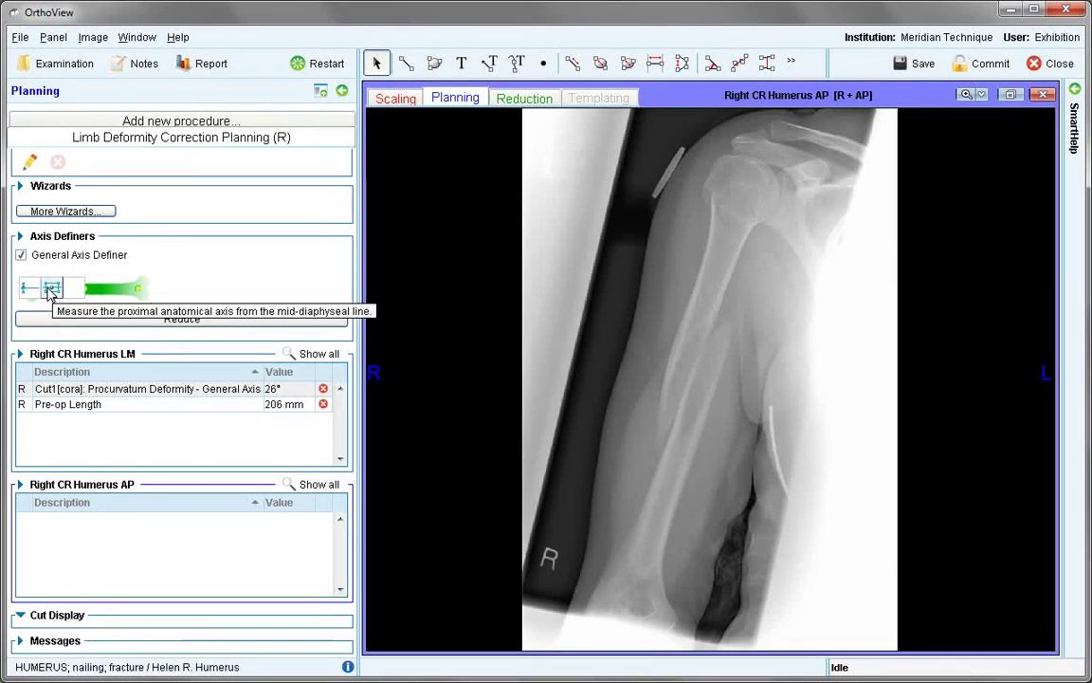
pyautogui.click(50, 289)
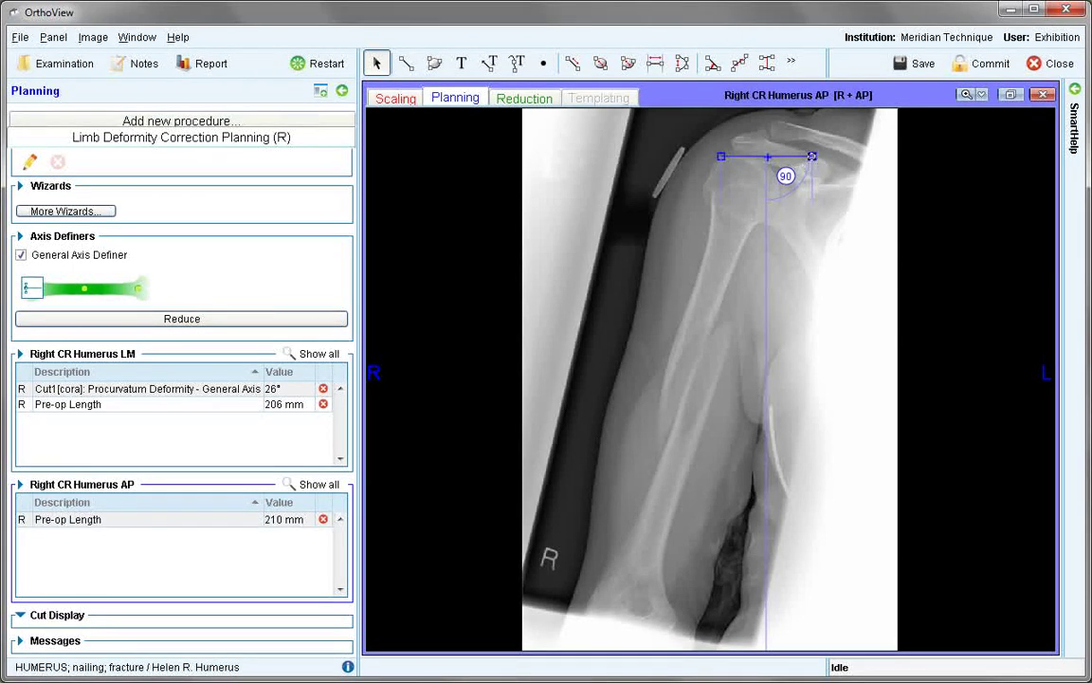
pyautogui.moveTo(811, 155); pyautogui.dragTo(778, 176)
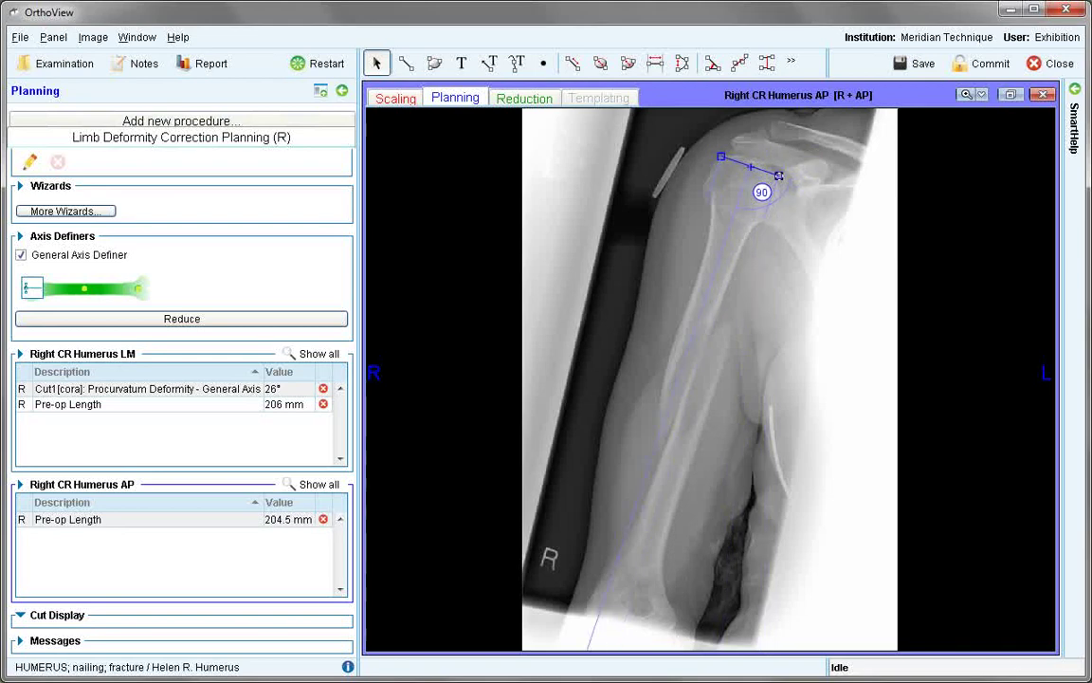
pyautogui.moveTo(778, 175); pyautogui.dragTo(780, 175)
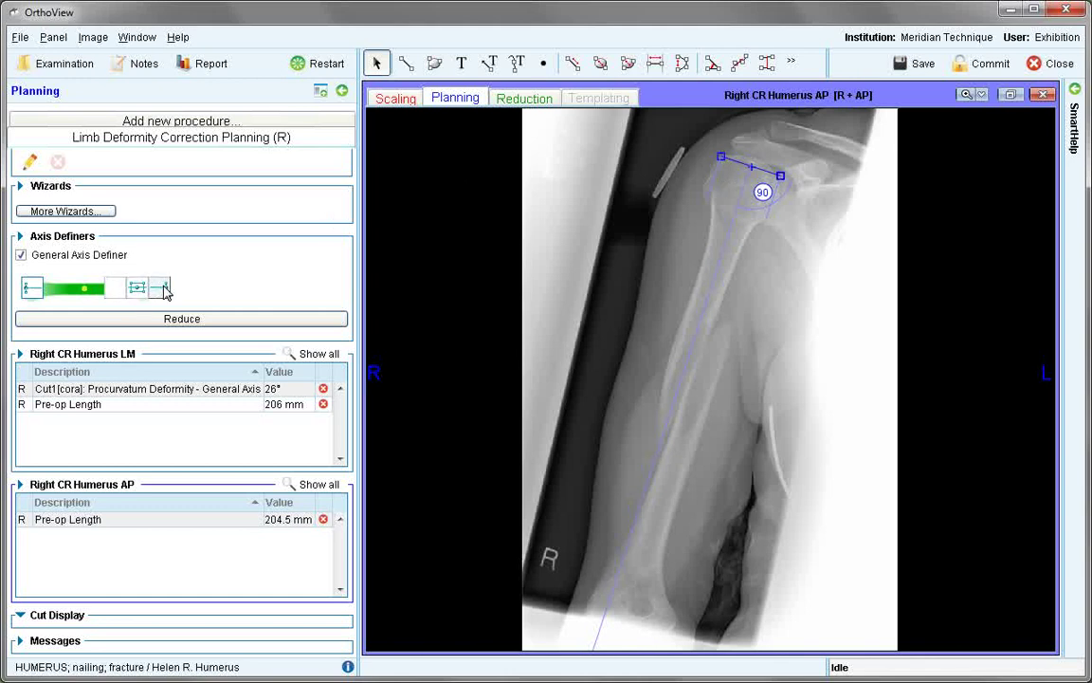
# Add the distal axis end along the shaft and refine alignment to a 208.5 mm pre-op length
pyautogui.click(161, 293)
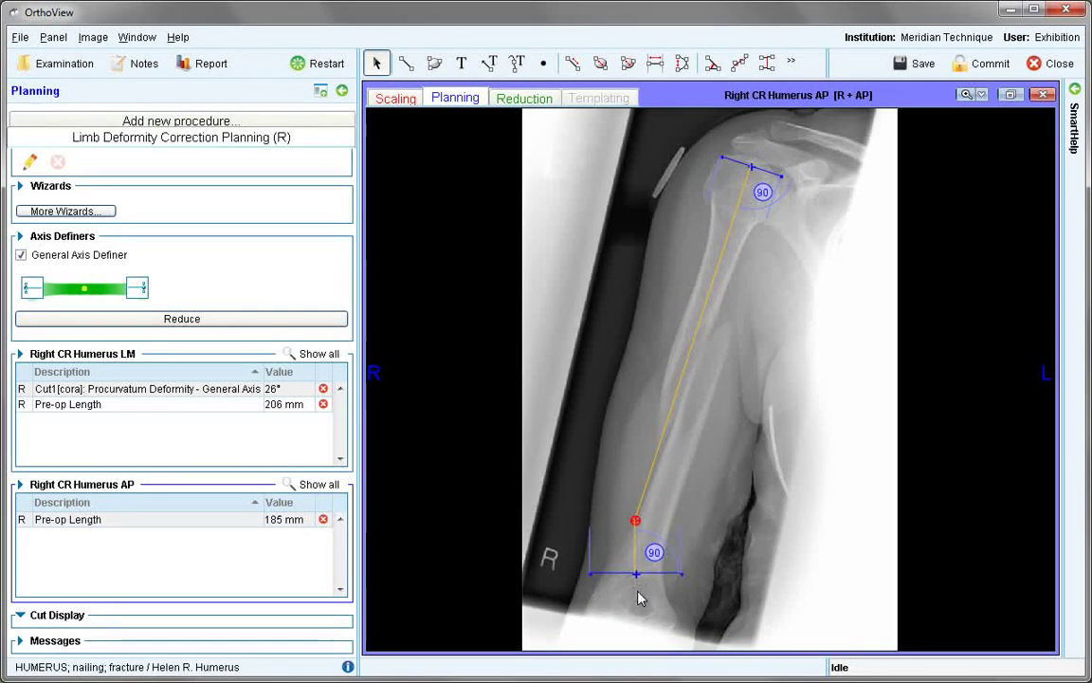
pyautogui.moveTo(611, 572); pyautogui.dragTo(607, 614)
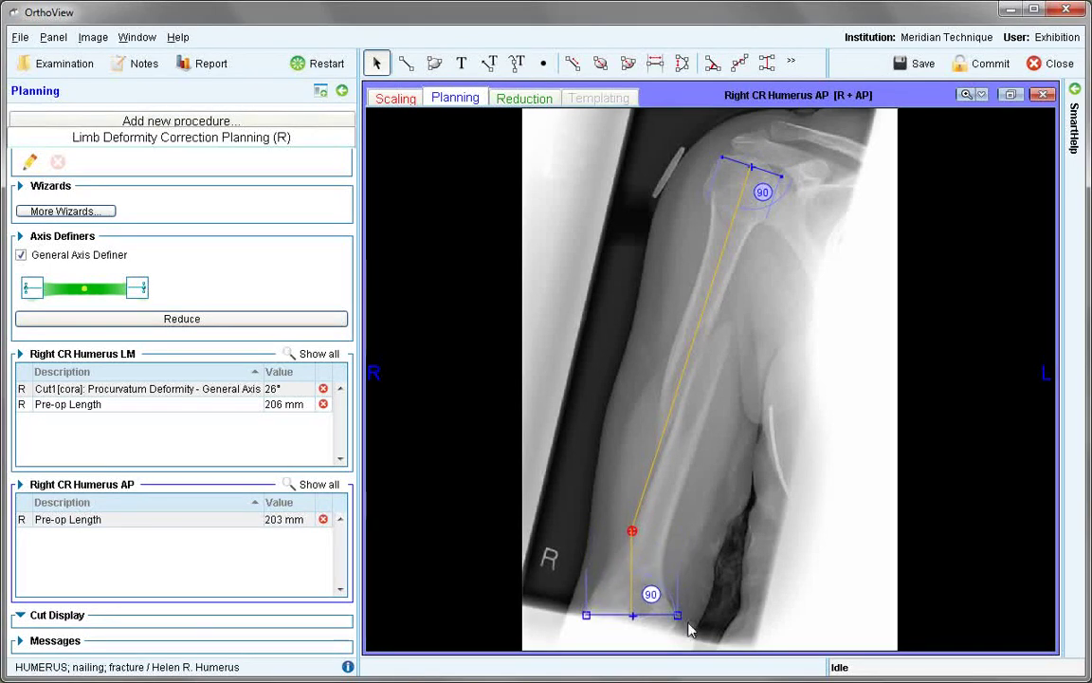
pyautogui.moveTo(677, 615); pyautogui.dragTo(665, 638)
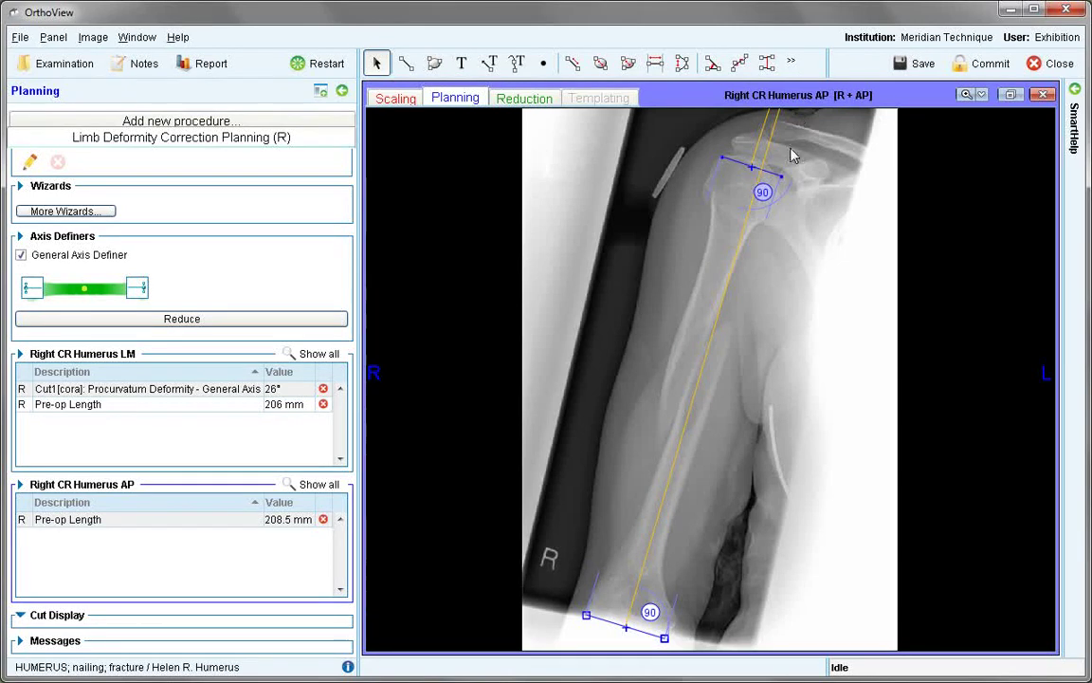
pyautogui.moveTo(779, 121); pyautogui.dragTo(777, 125)
# Create manual open cut M2 on the AP humerus shaft axis, recording a 0° open angle
pyautogui.rightClick(695, 379)
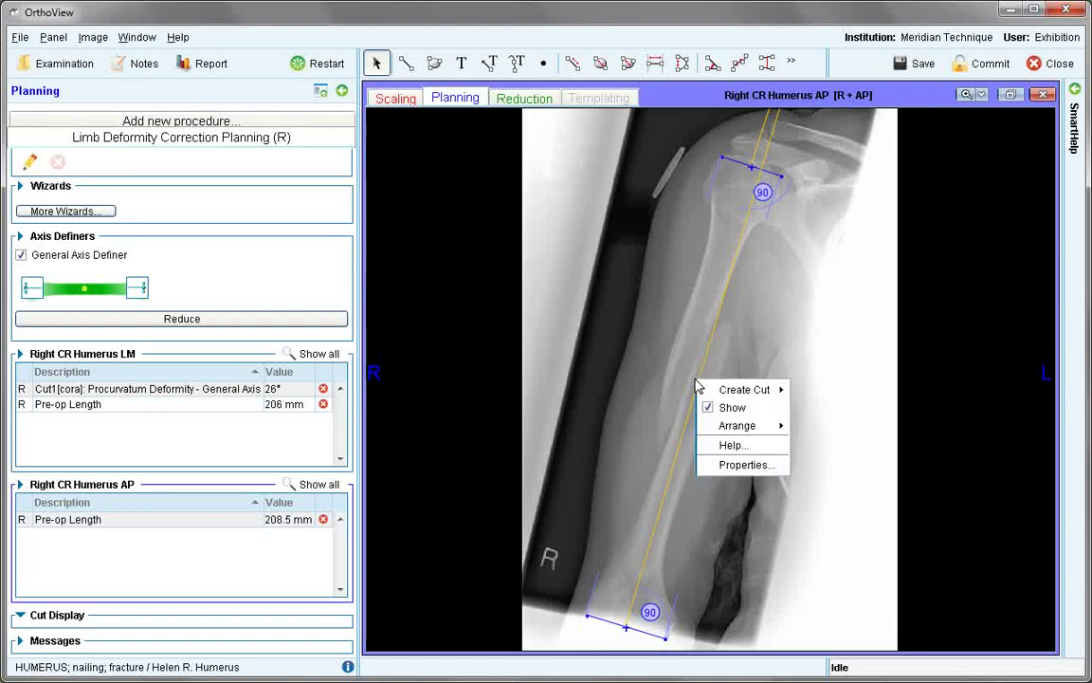
pyautogui.moveTo(759, 390)
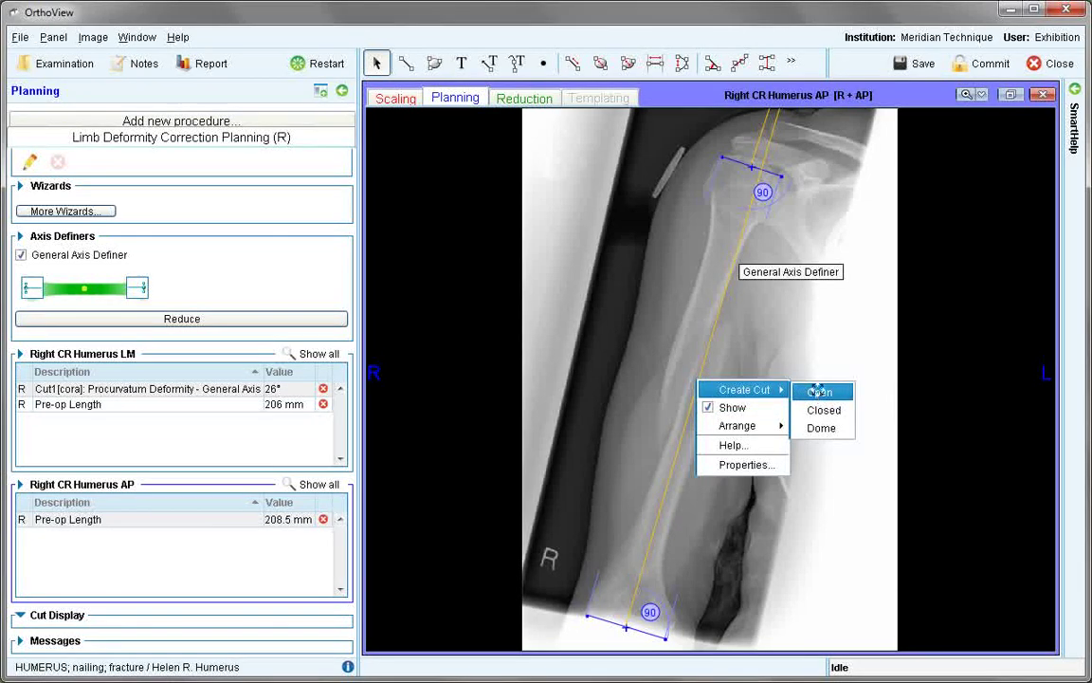
pyautogui.click(818, 391)
pyautogui.click(725, 385)
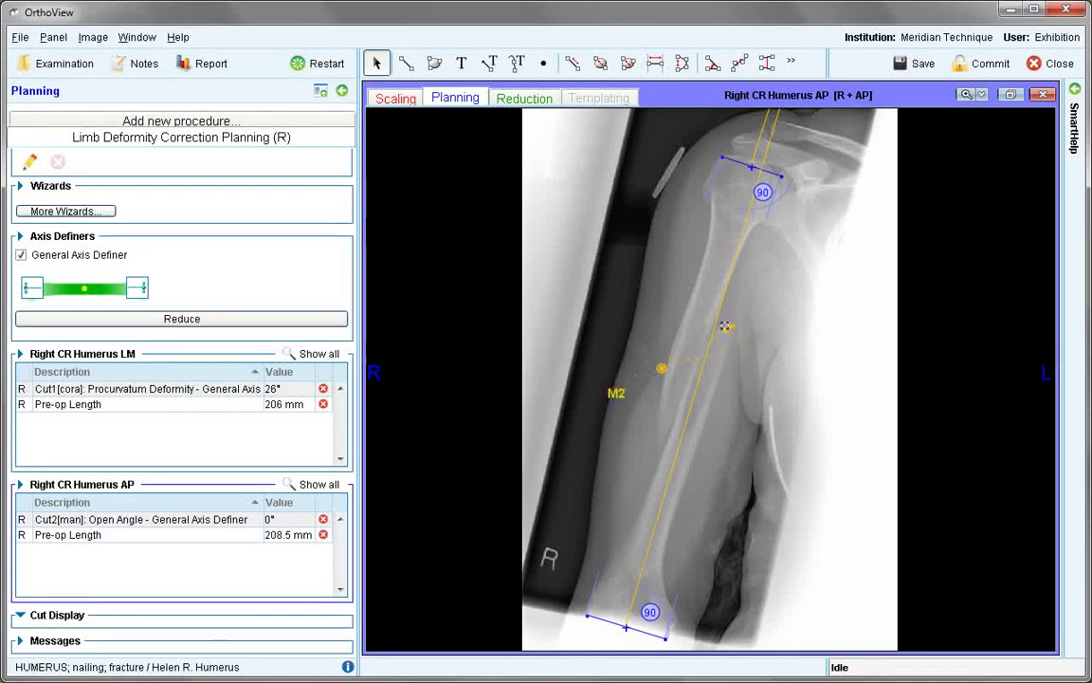
pyautogui.click(625, 406)
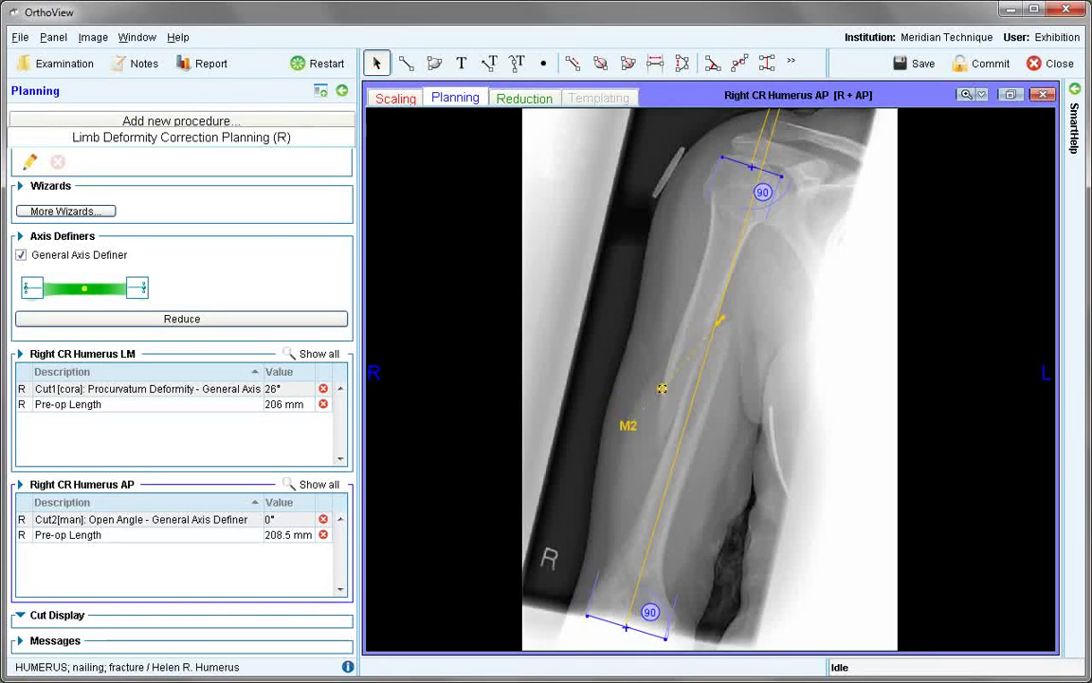
pyautogui.click(661, 389)
# Restore the side-by-side ML and AP layout and select cut M2
pyautogui.click(1011, 95)
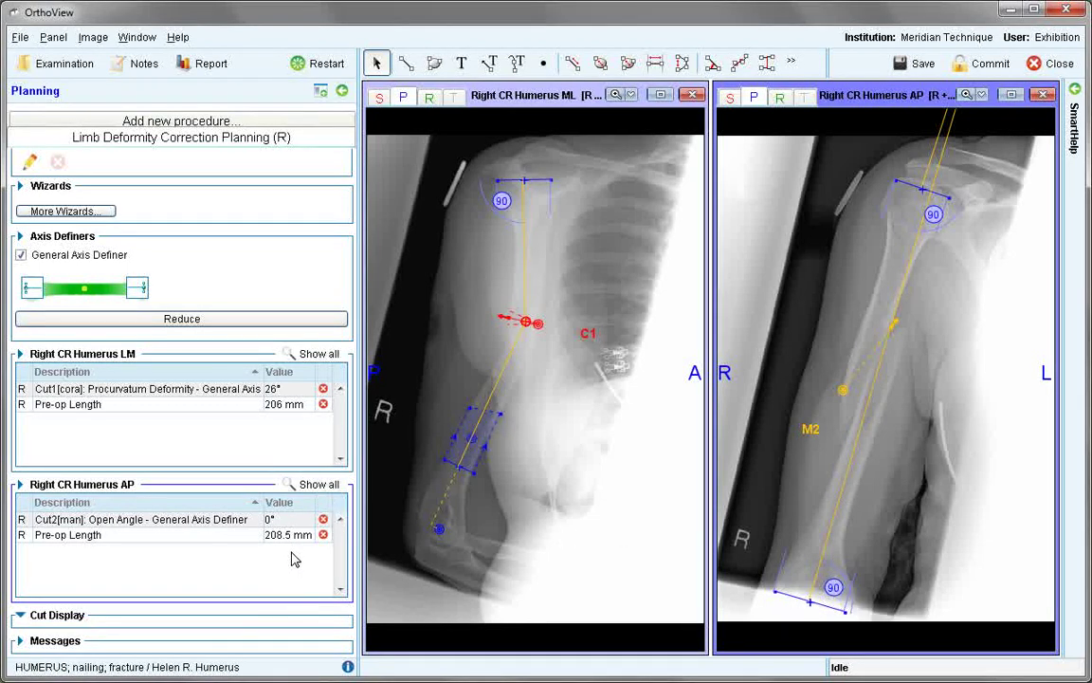
pyautogui.click(256, 564)
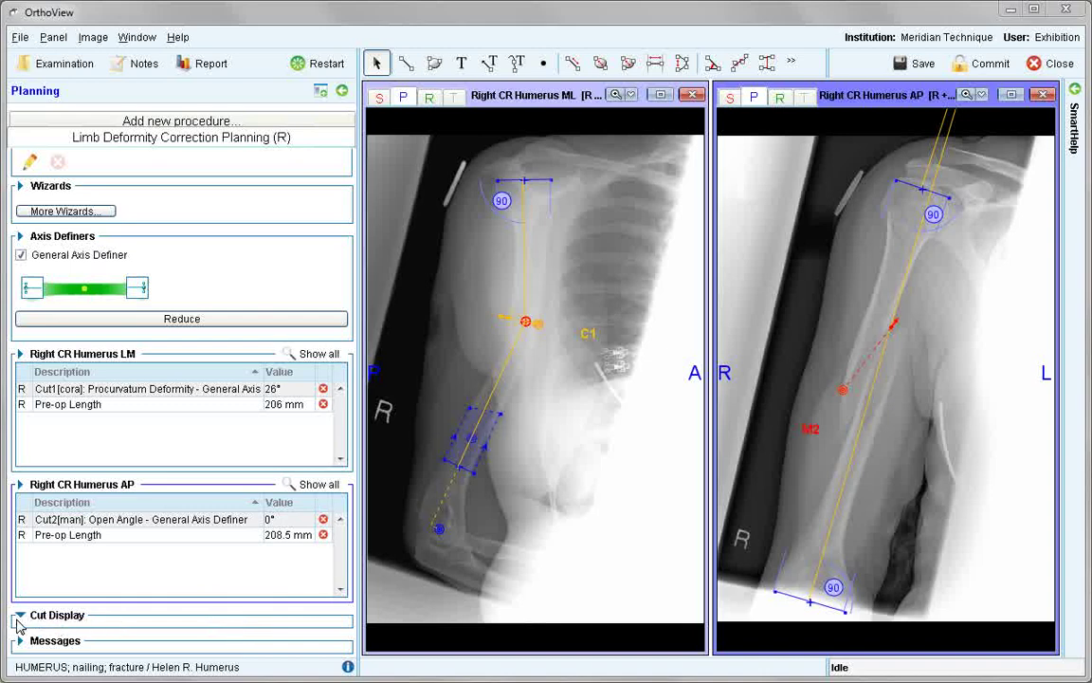
# Link the AP open-angle cut with the ML cut as Cut1 (M1), then start reducing the ML image
pyautogui.click(21, 615)
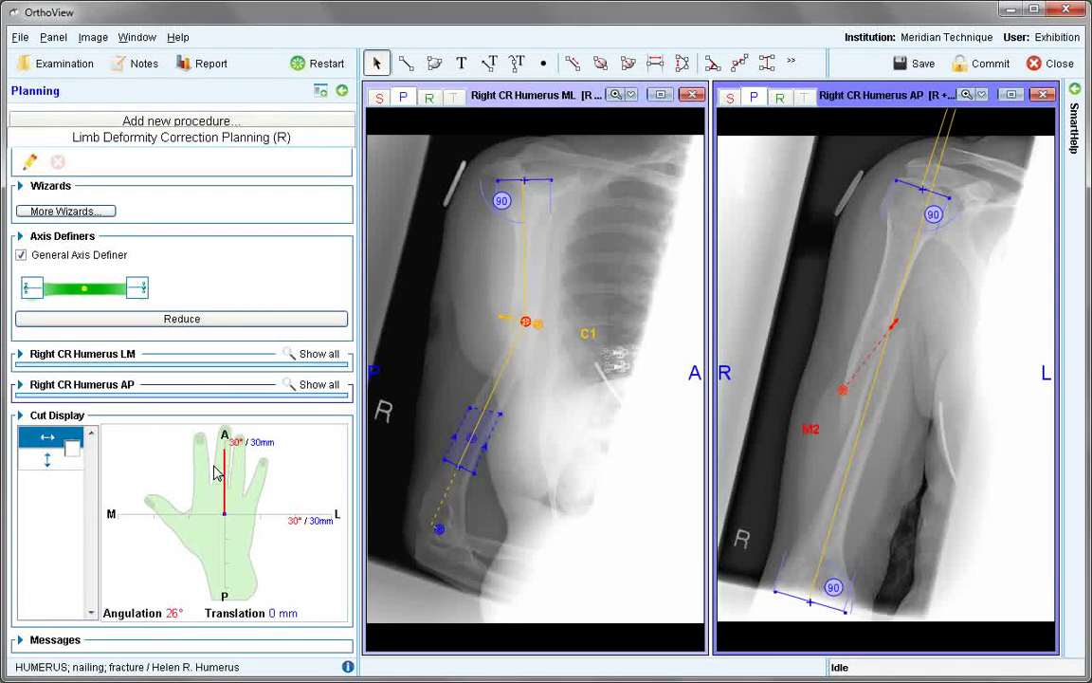
pyautogui.click(51, 461)
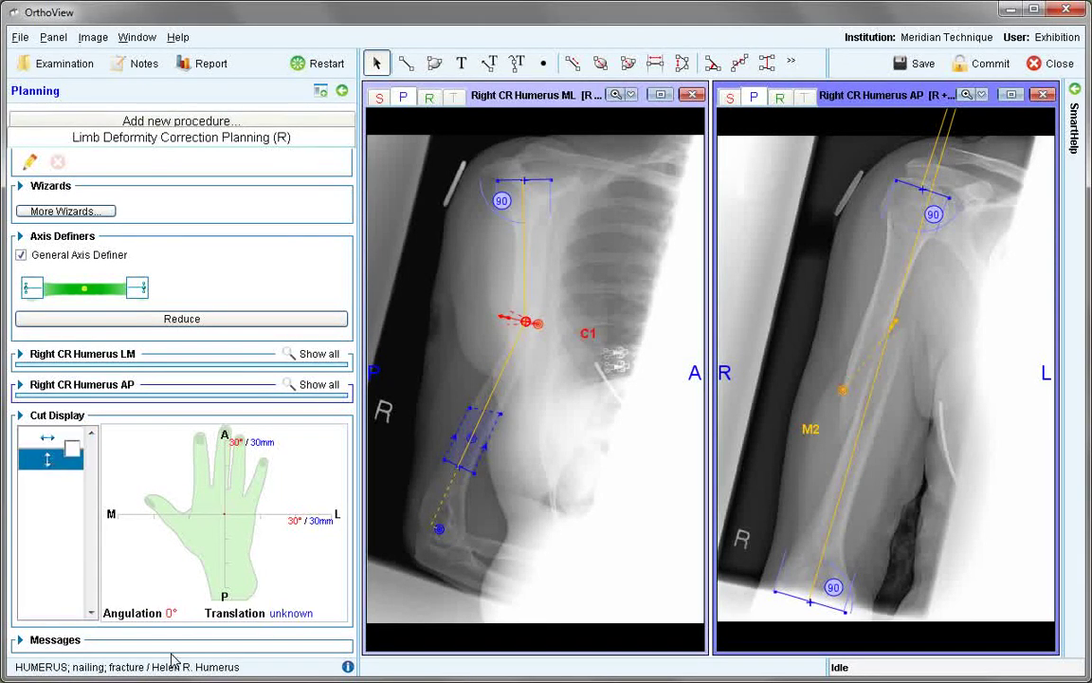
pyautogui.click(234, 456)
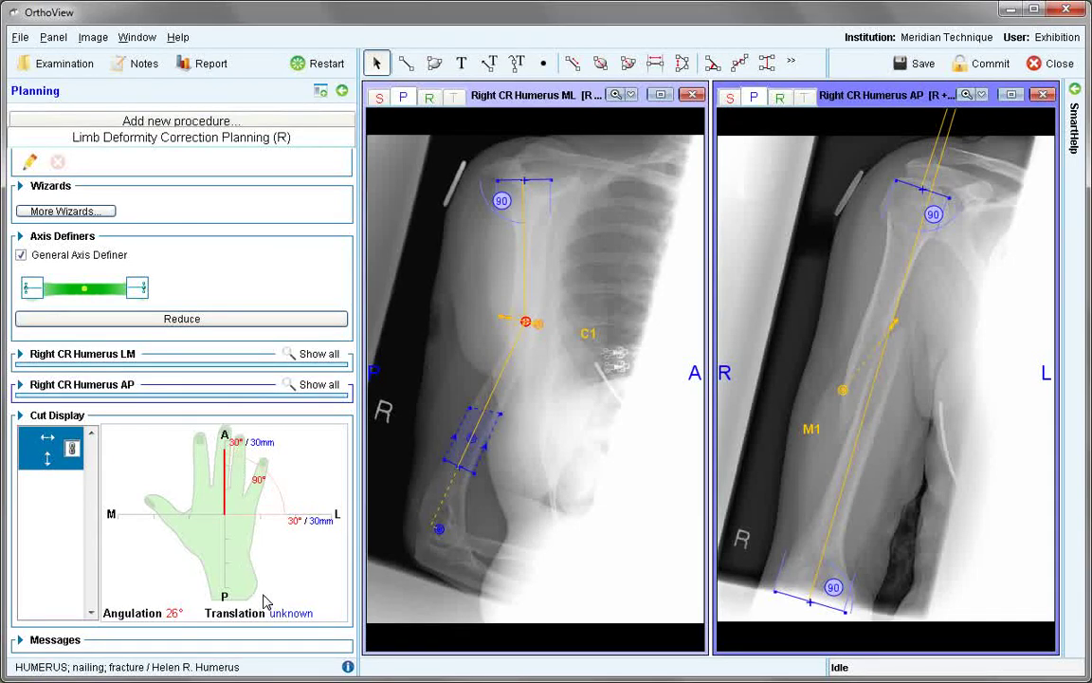
pyautogui.click(19, 375)
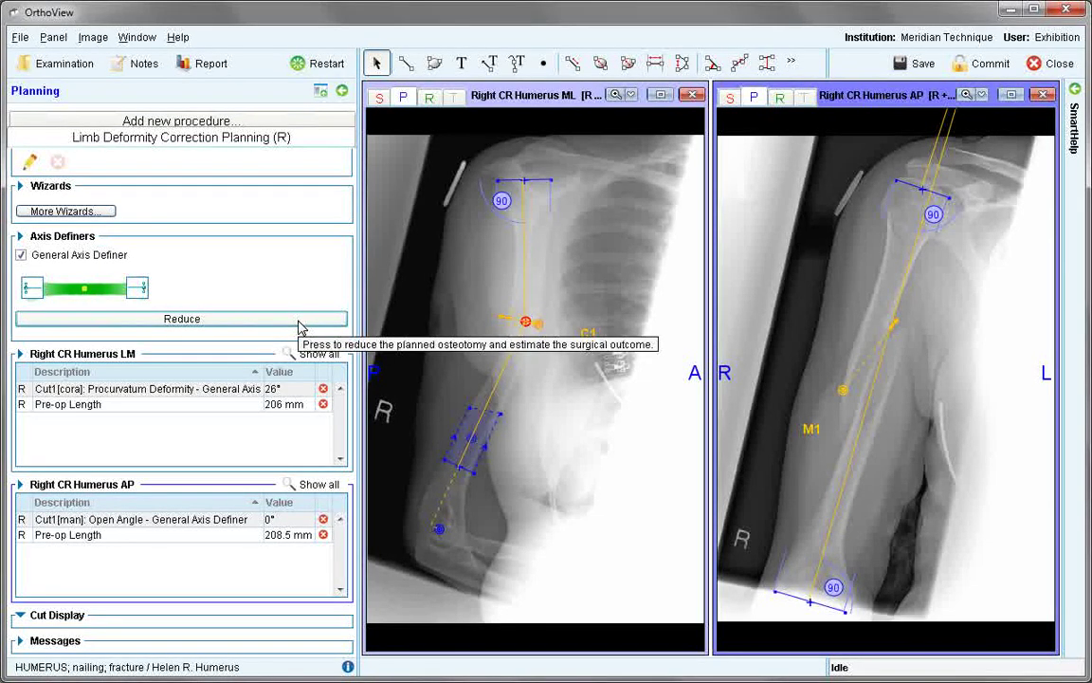
pyautogui.click(555, 99)
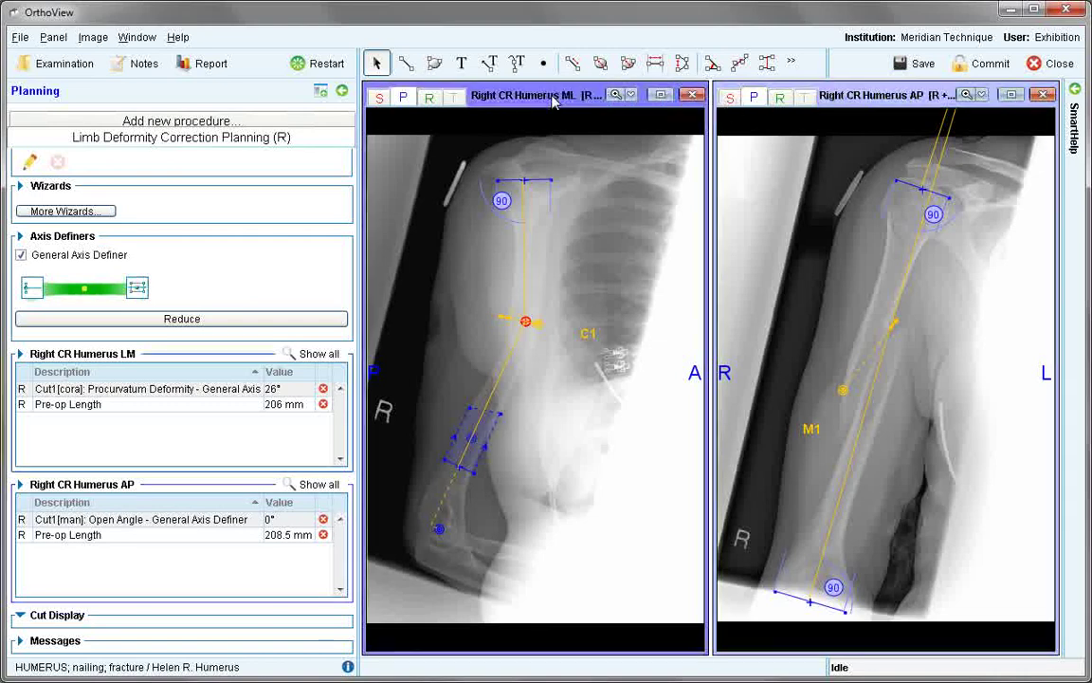
pyautogui.click(273, 322)
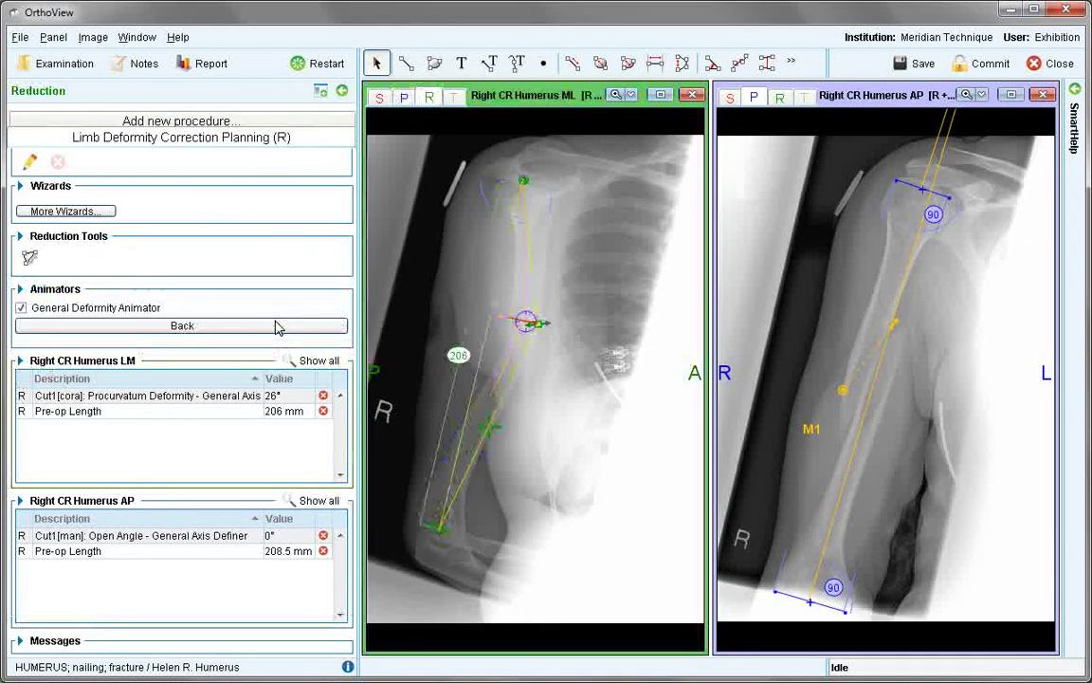
# Reposition the ML distal fragment to 25.5° angulation and 3 mm translation, giving 212.5 mm post-op length
pyautogui.moveTo(526, 322)
pyautogui.mouseDown()
pyautogui.moveTo(520, 312)
pyautogui.moveTo(538, 324)
pyautogui.mouseUp()
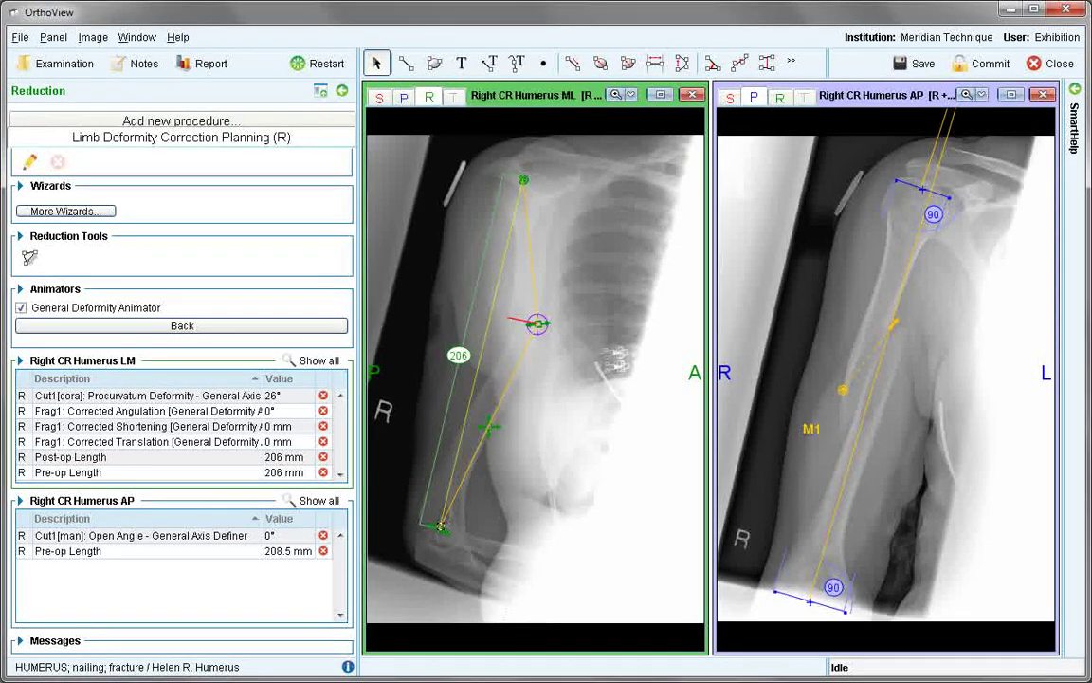
pyautogui.moveTo(441, 529); pyautogui.dragTo(526, 545)
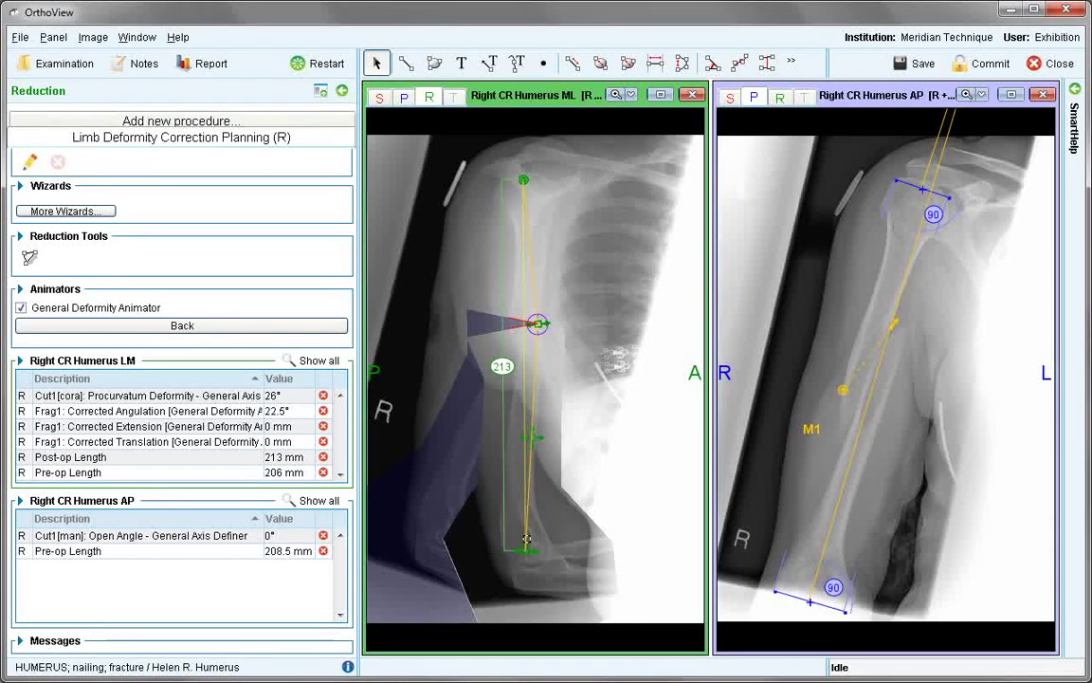
pyautogui.moveTo(526, 540); pyautogui.dragTo(538, 551)
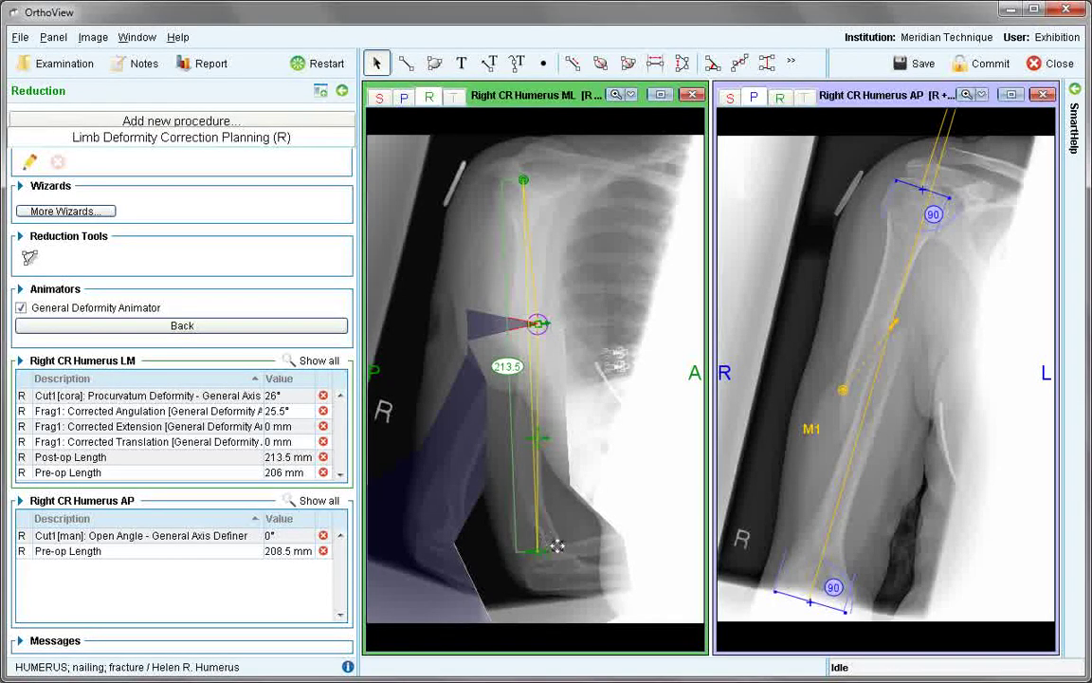
pyautogui.moveTo(538, 437); pyautogui.dragTo(533, 436)
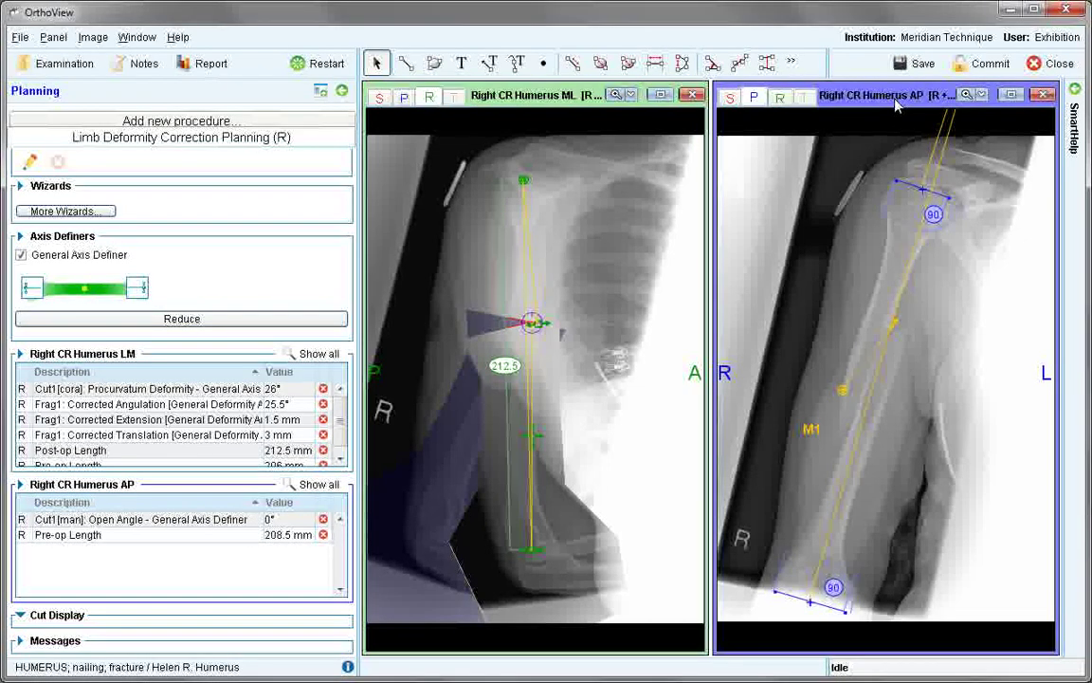
# Align the AP fragment to 8.5 mm translation and 212 mm post-op length, then request a new procedure
pyautogui.click(317, 318)
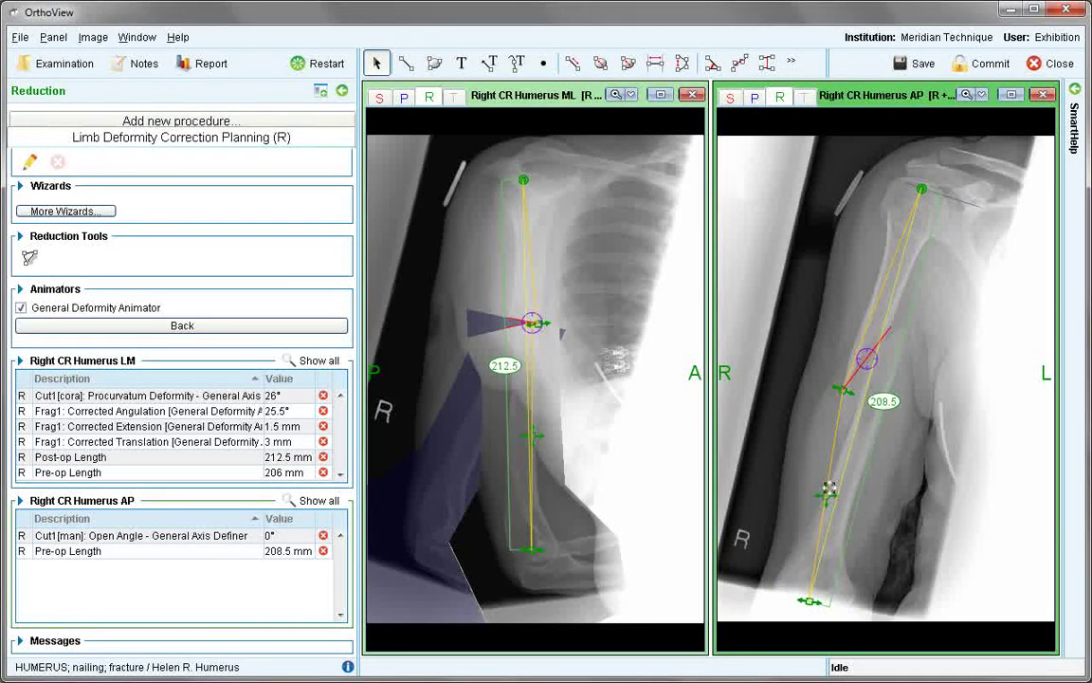
pyautogui.moveTo(826, 496); pyautogui.dragTo(807, 490)
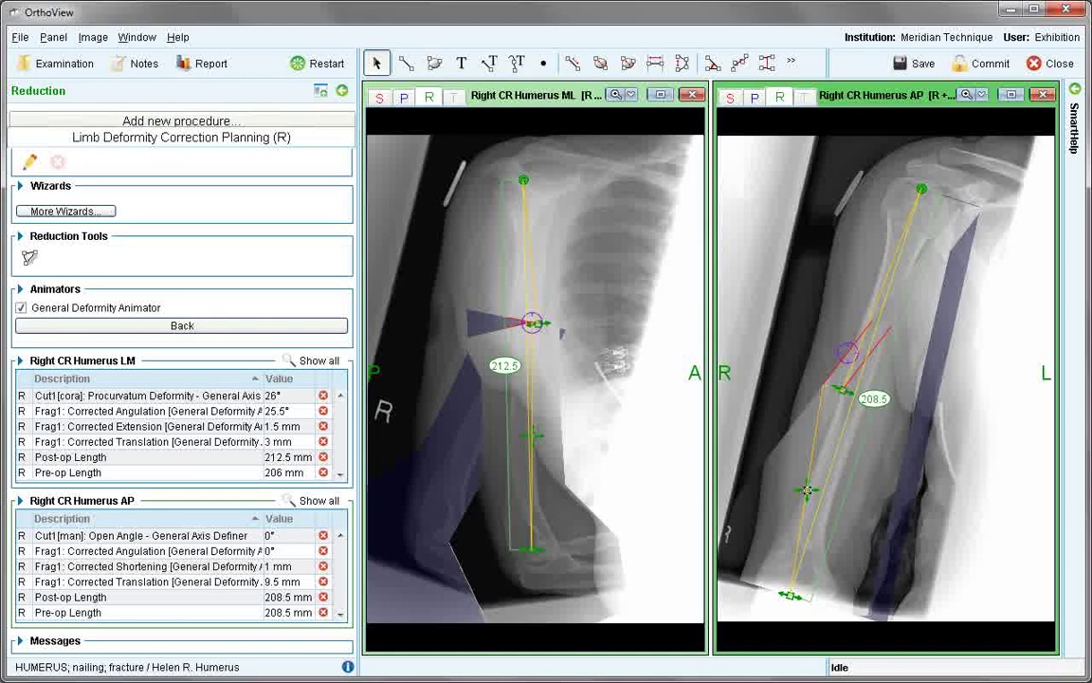
pyautogui.moveTo(807, 490); pyautogui.dragTo(807, 497)
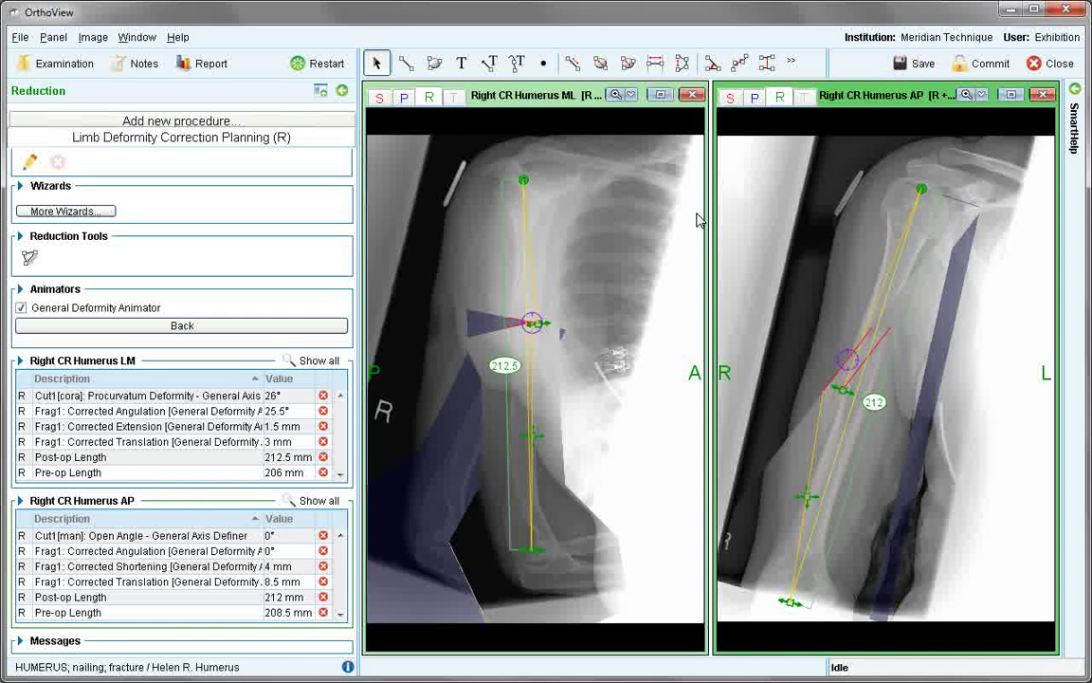
pyautogui.click(323, 124)
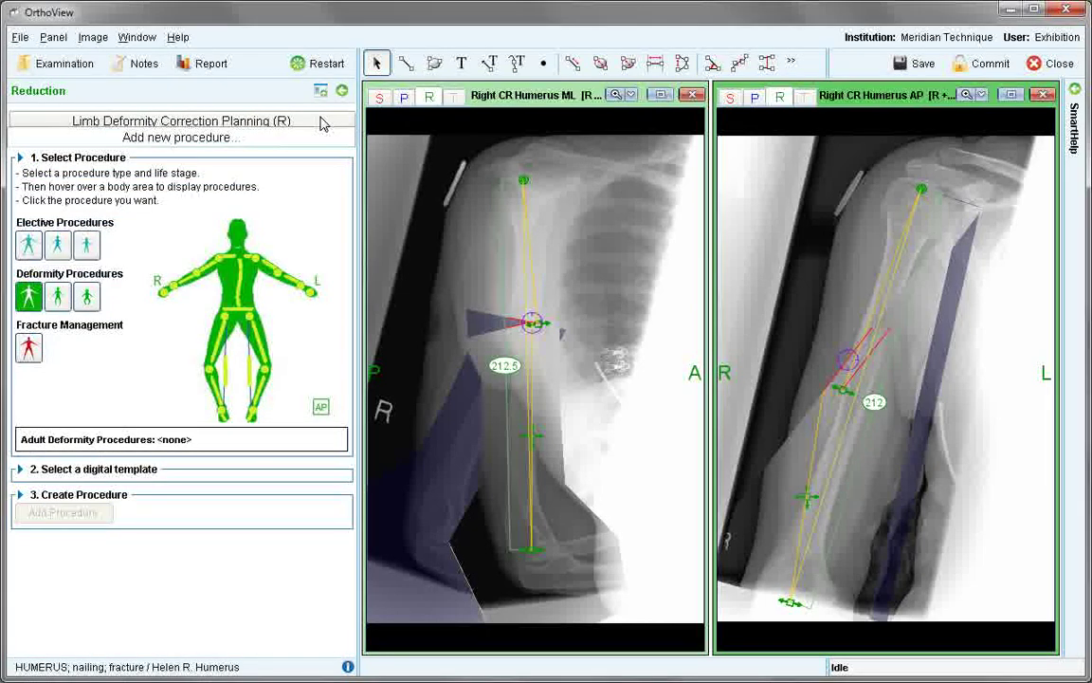
# Add a right-humerus Large Plate fracture procedure and template the Synthes 4.5mm Broad LC-DCP Plate on ML
pyautogui.click(28, 349)
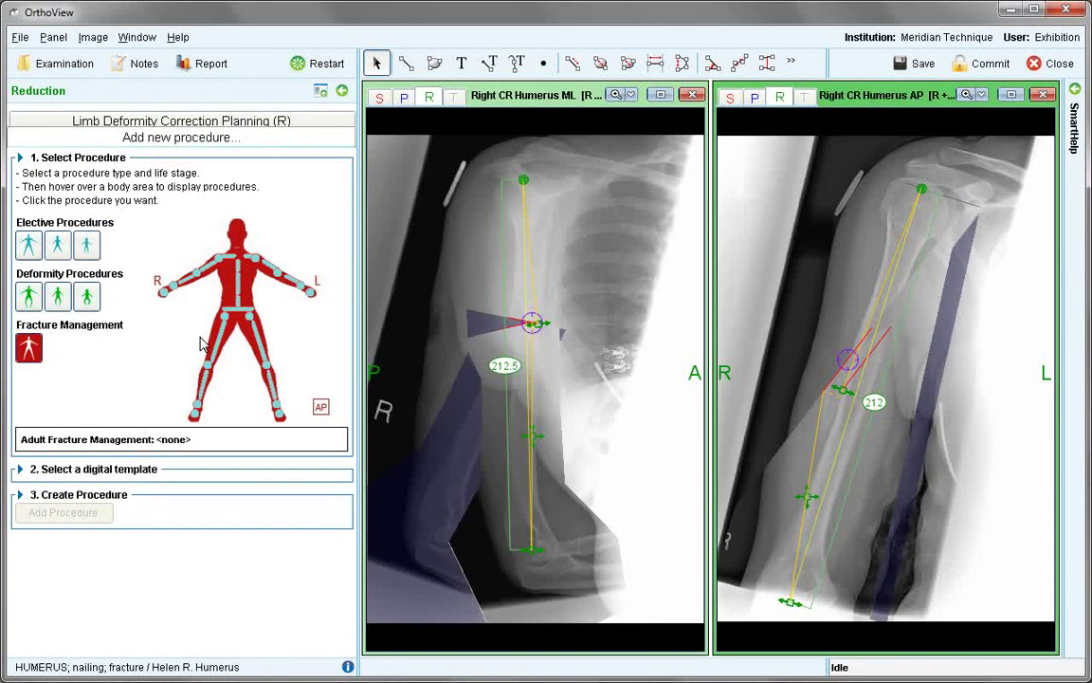
pyautogui.moveTo(189, 244)
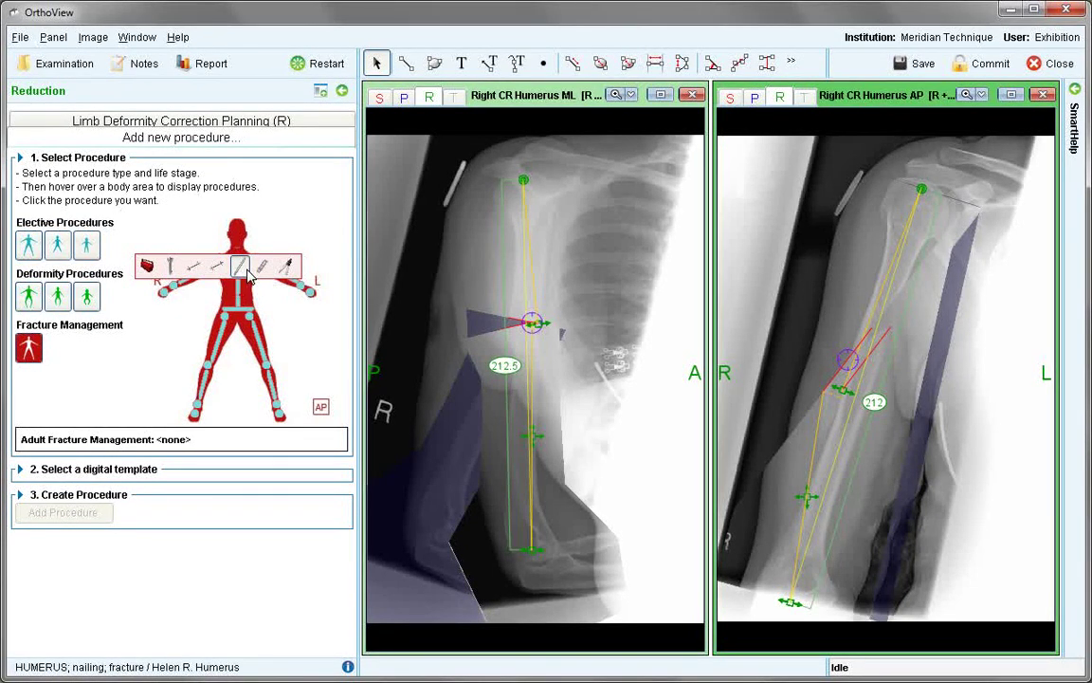
pyautogui.click(248, 274)
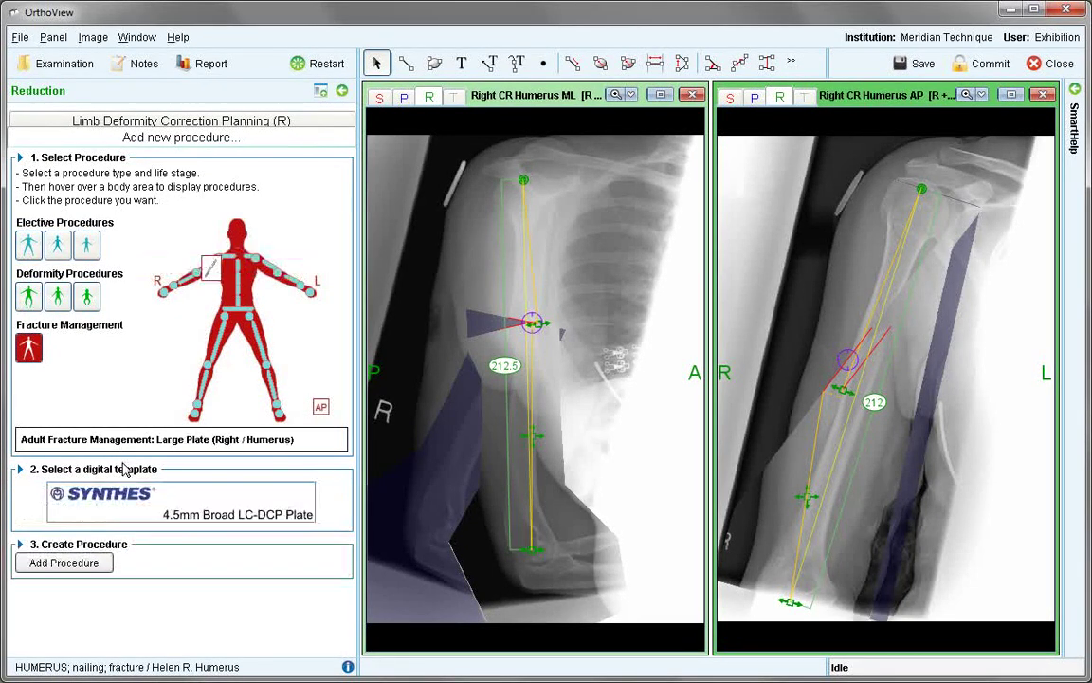
pyautogui.click(61, 563)
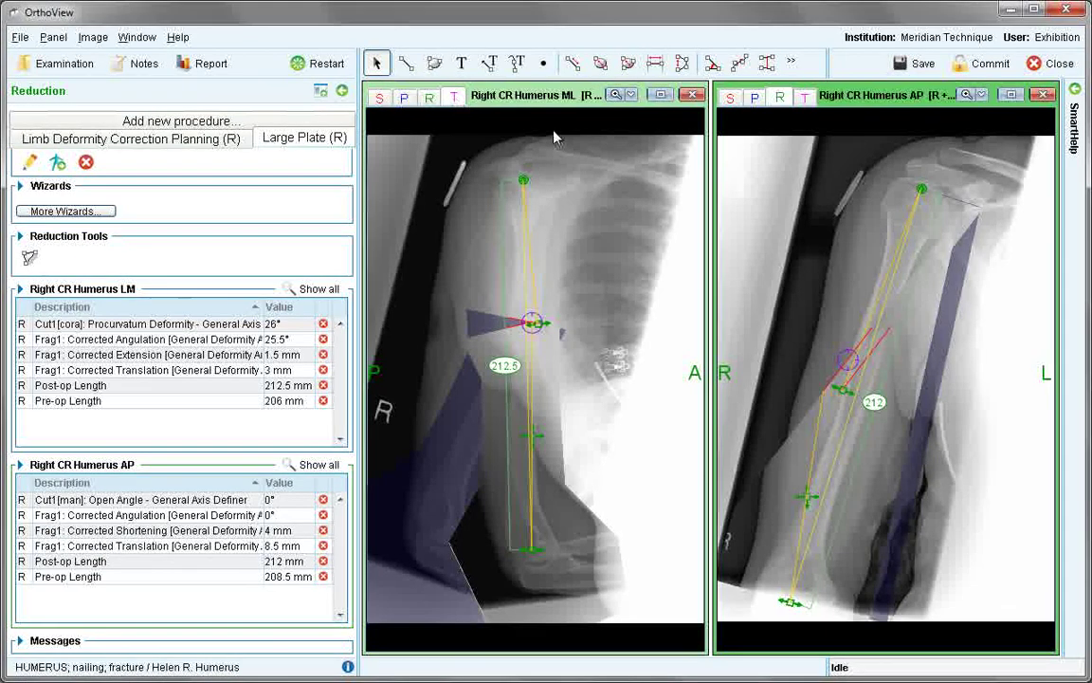
pyautogui.click(804, 98)
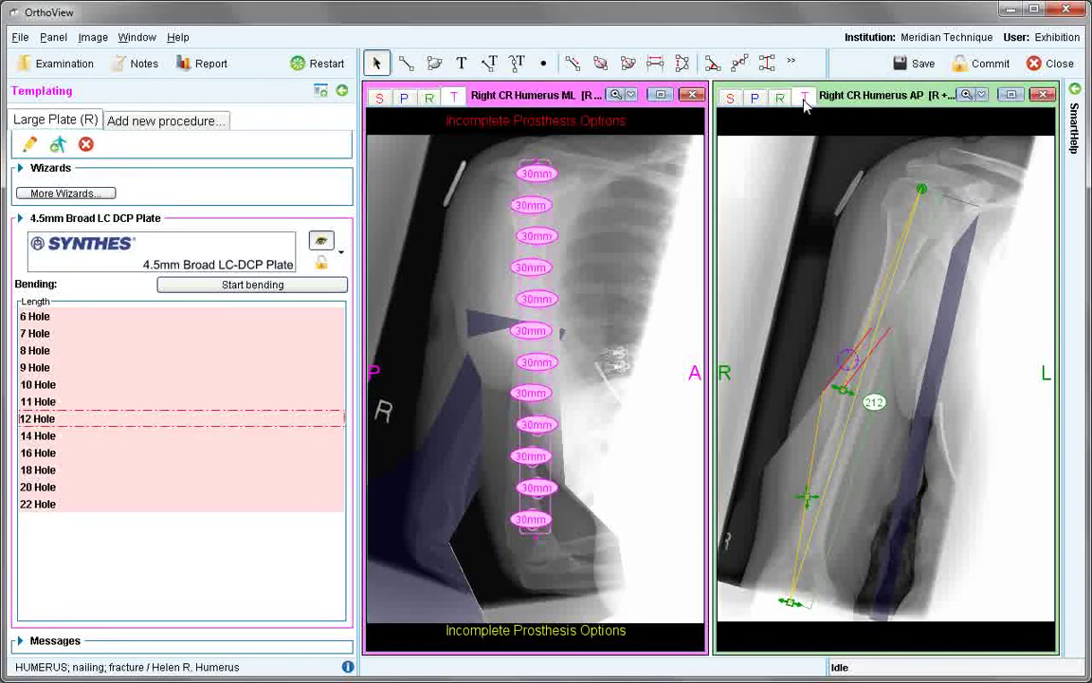